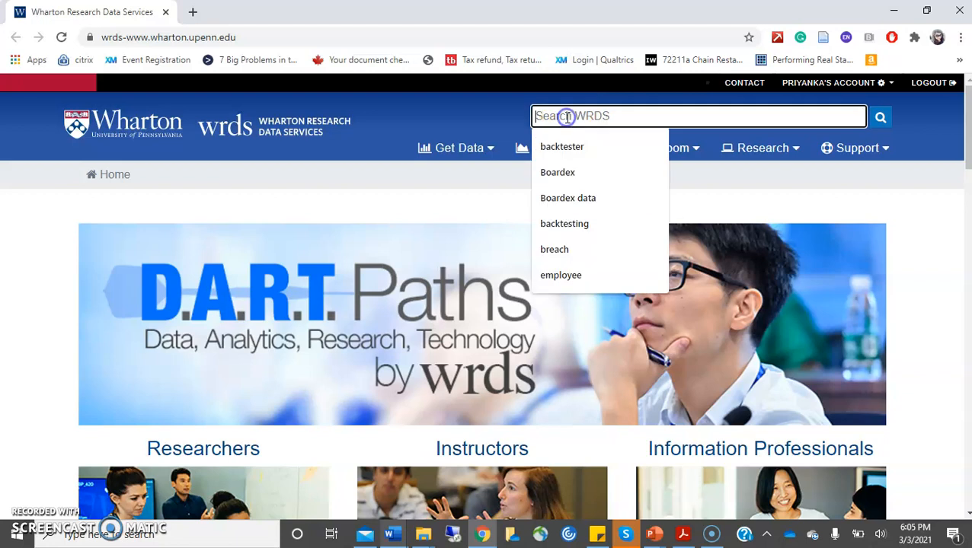
# - Search WRDS for 'backtester' and open the Backtester teaching tool page
pyautogui.write('backtester')
pyautogui.press('Return')
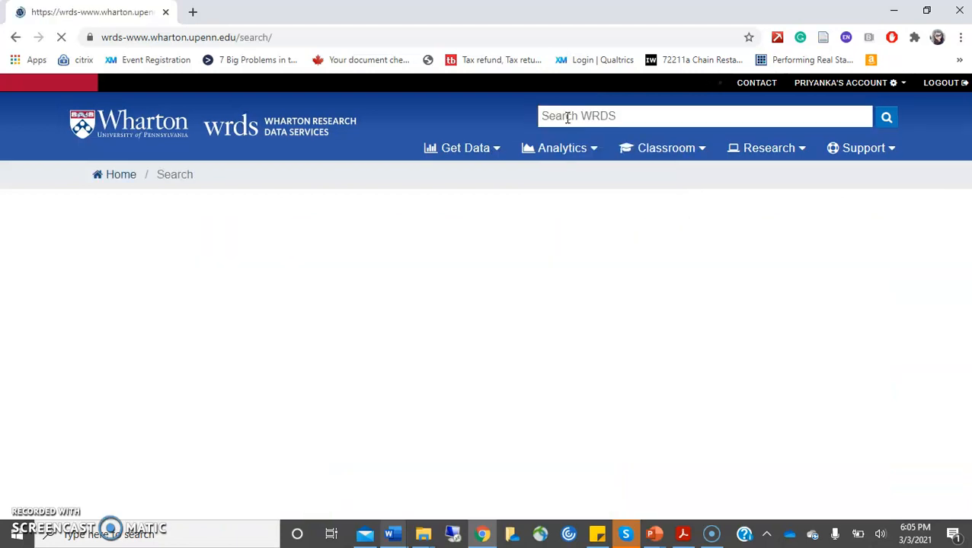
pyautogui.moveTo(967, 125); pyautogui.dragTo(963, 167)
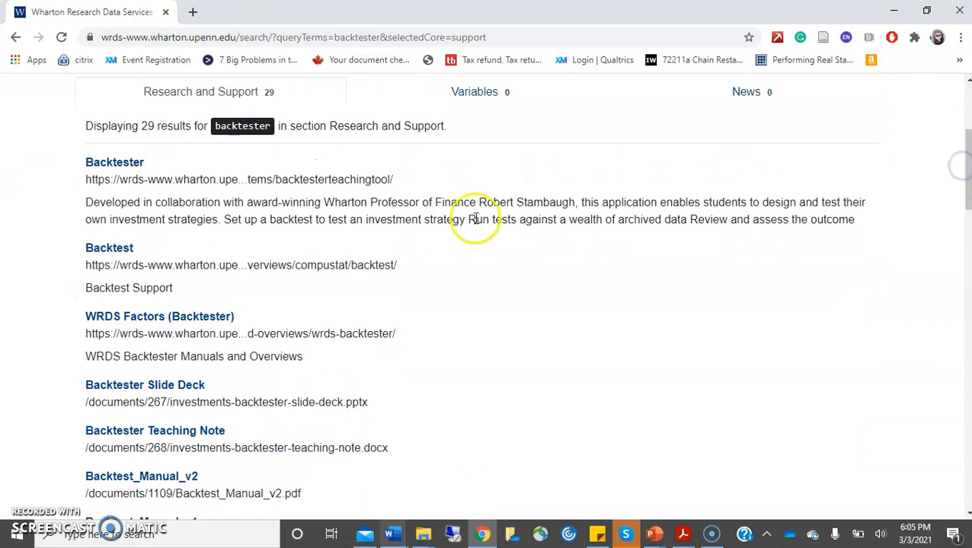
pyautogui.click(122, 164)
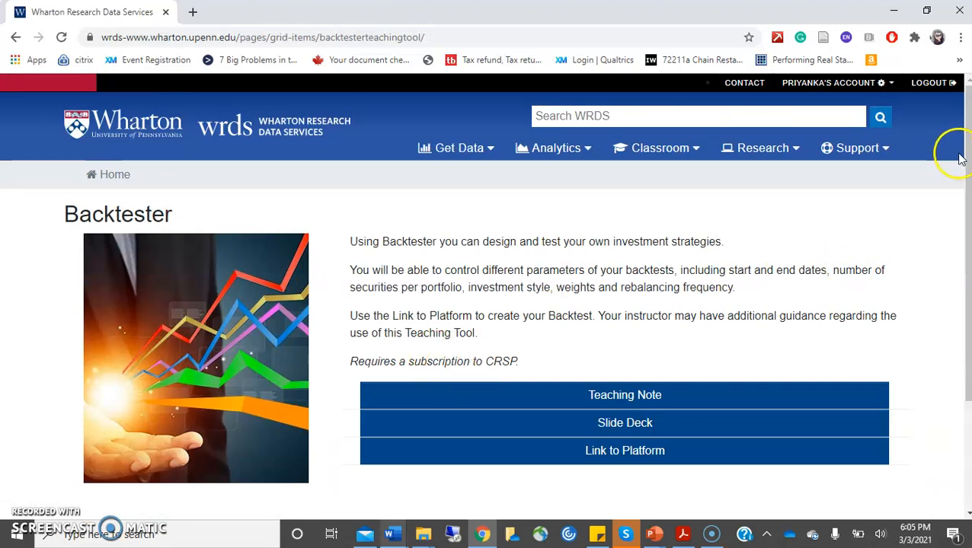
pyautogui.moveTo(966, 161); pyautogui.dragTo(966, 200)
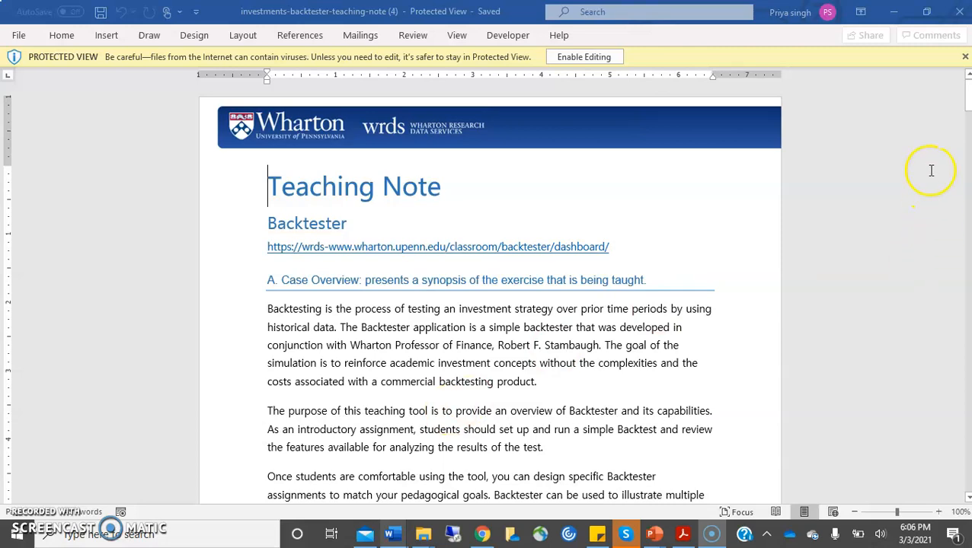
# - Scroll the Word teaching note to its data notes, then download the Backtester slide deck
pyautogui.moveTo(966, 97); pyautogui.dragTo(967, 287)
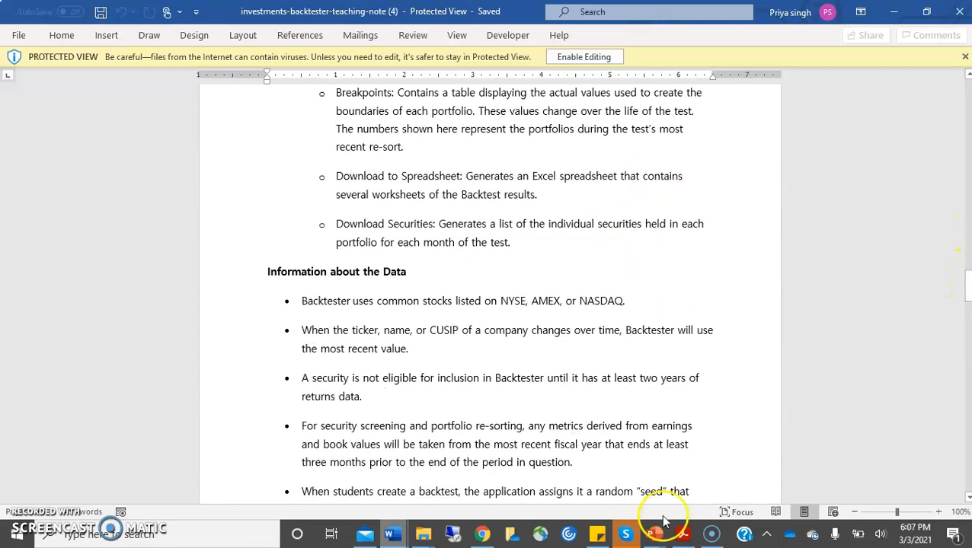
pyautogui.click(483, 534)
pyautogui.click(633, 372)
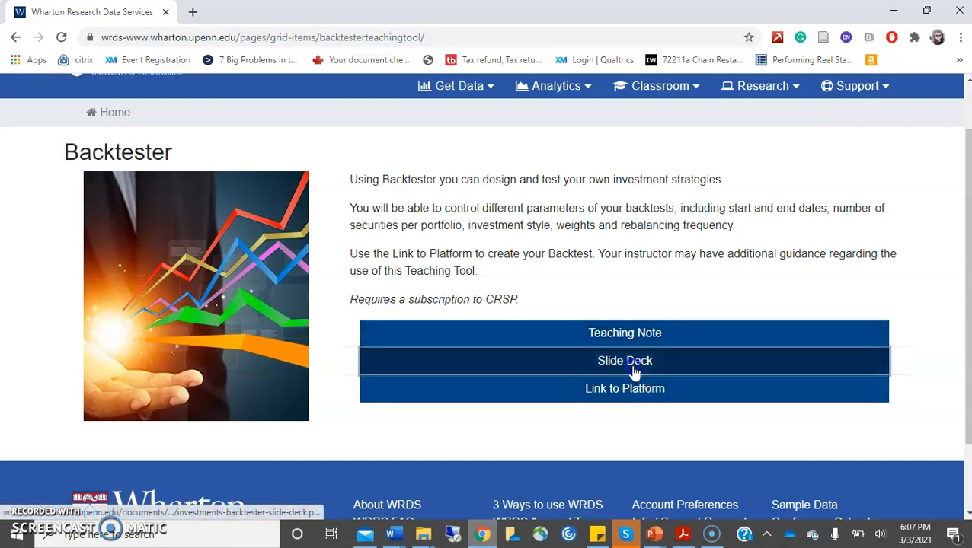
# - Open the slide deck and browse to slide 9, Screening, Sorting and Metrics, then return to the browser
pyautogui.click(106, 493)
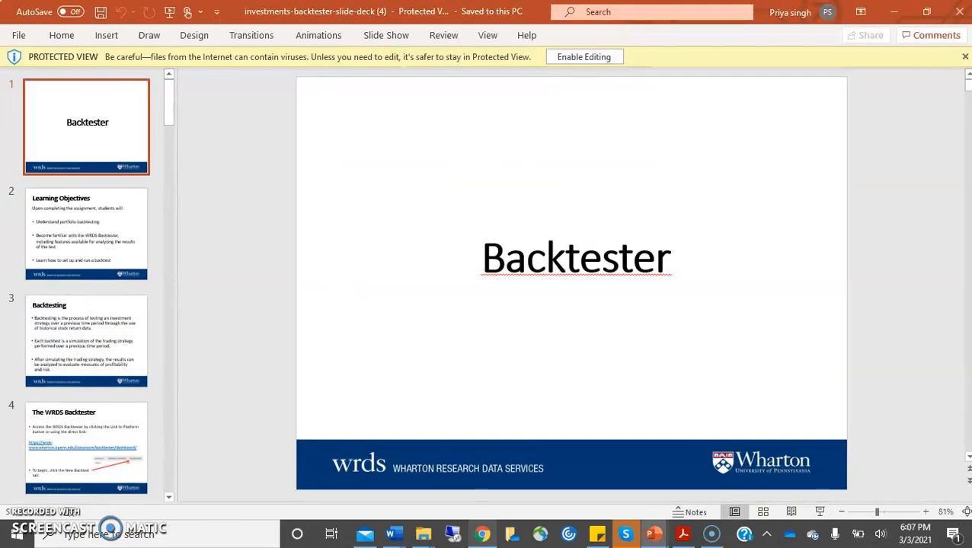
pyautogui.click(87, 236)
pyautogui.press('Down')
pyautogui.press('Down')
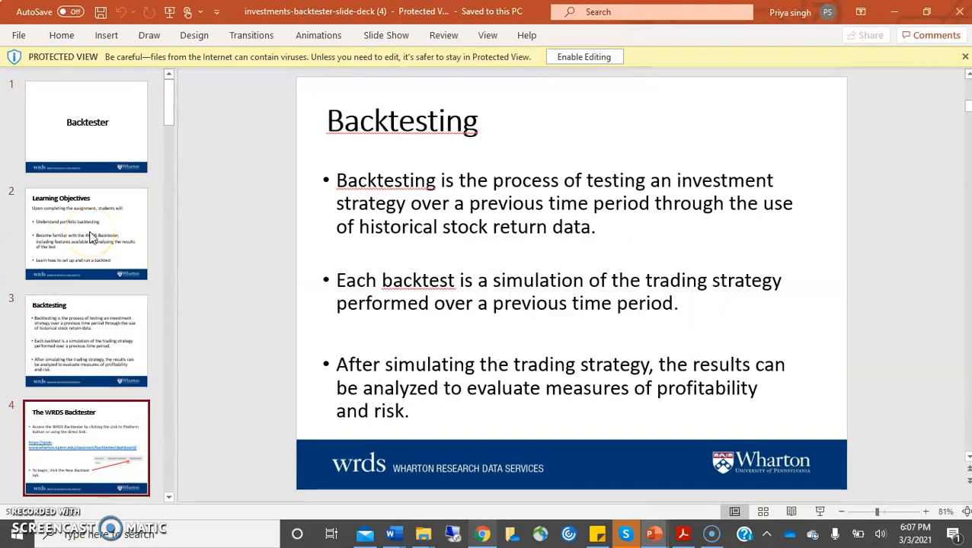
pyautogui.press('Down')
pyautogui.press('Down')
pyautogui.press('Down')
pyautogui.press('Down')
pyautogui.press('Down')
pyautogui.click(114, 305)
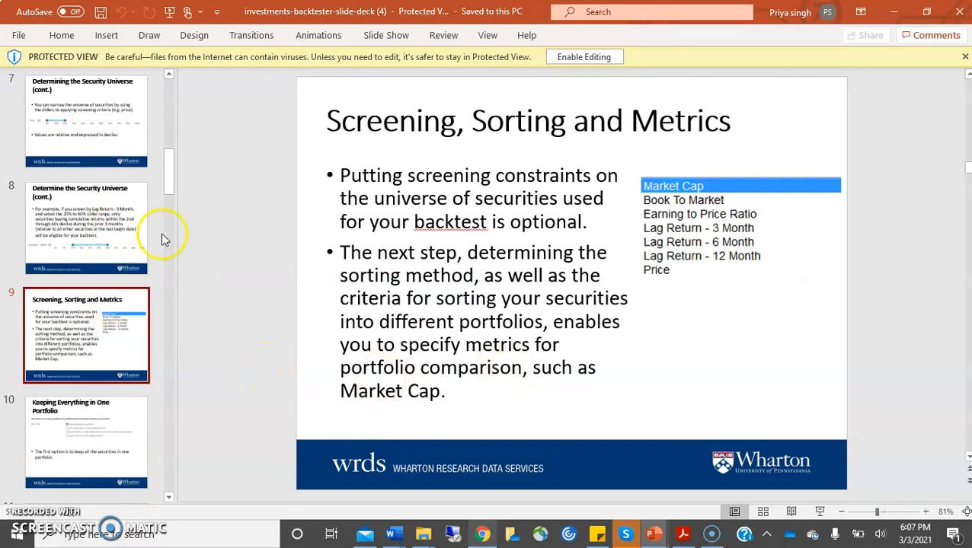
pyautogui.moveTo(171, 167); pyautogui.dragTo(172, 108)
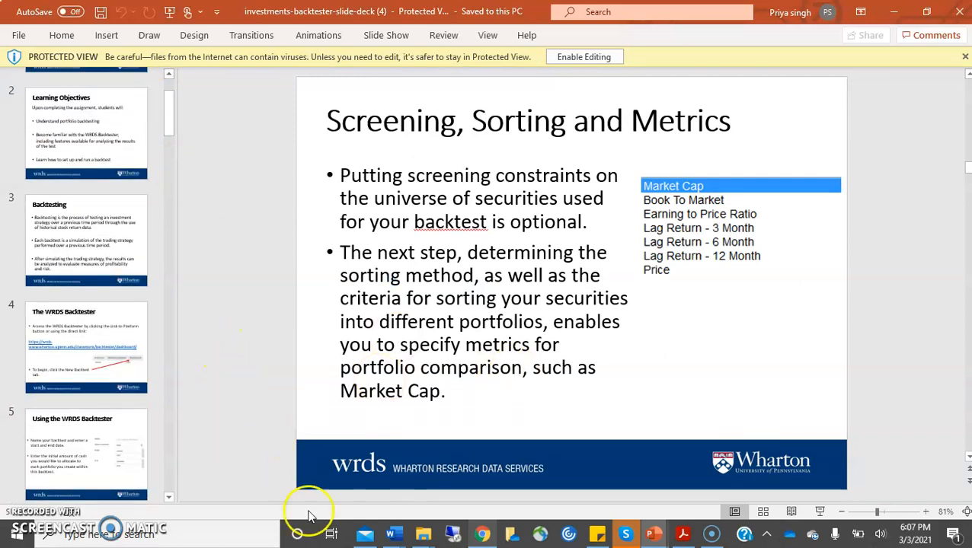
pyautogui.click(483, 537)
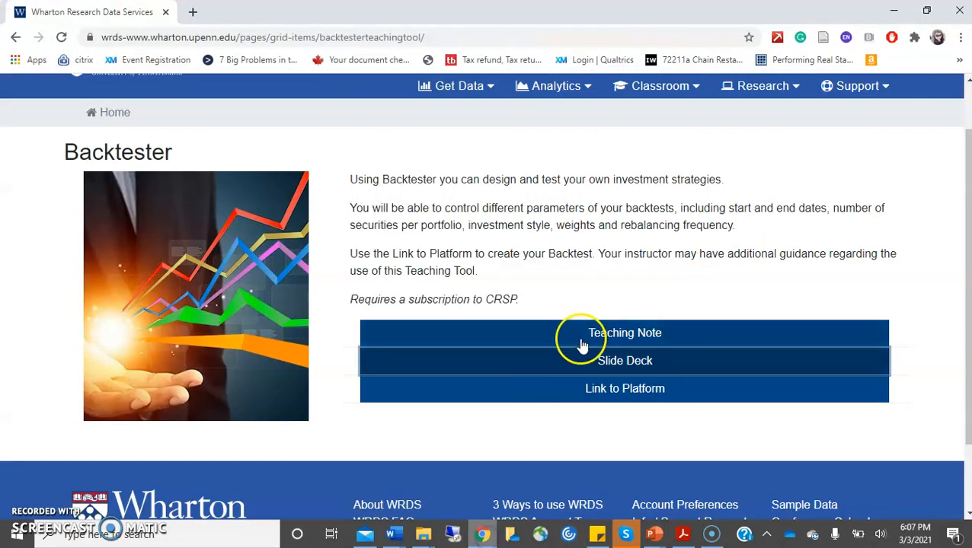
# - Go to the Backtester platform dashboard and open the Create a New Backtest form
pyautogui.click(602, 390)
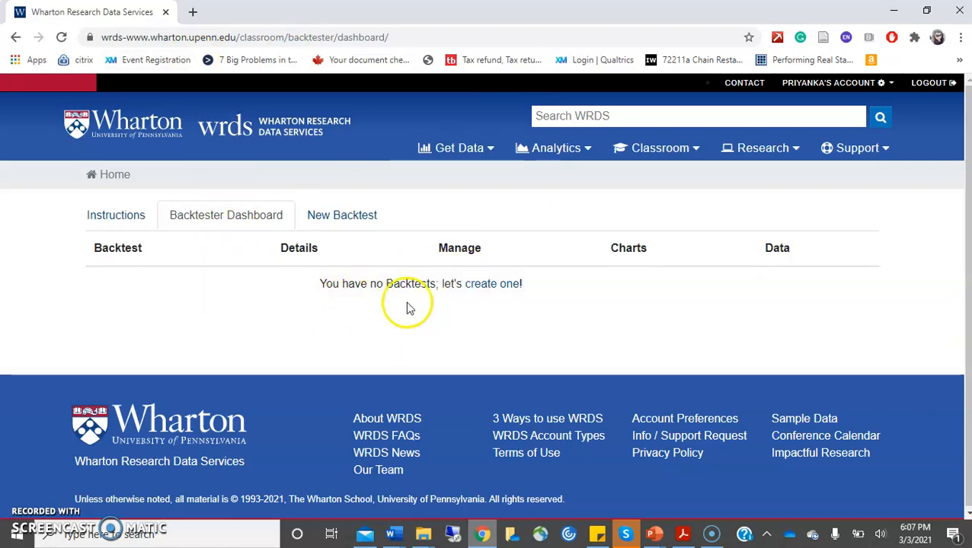
pyautogui.click(489, 287)
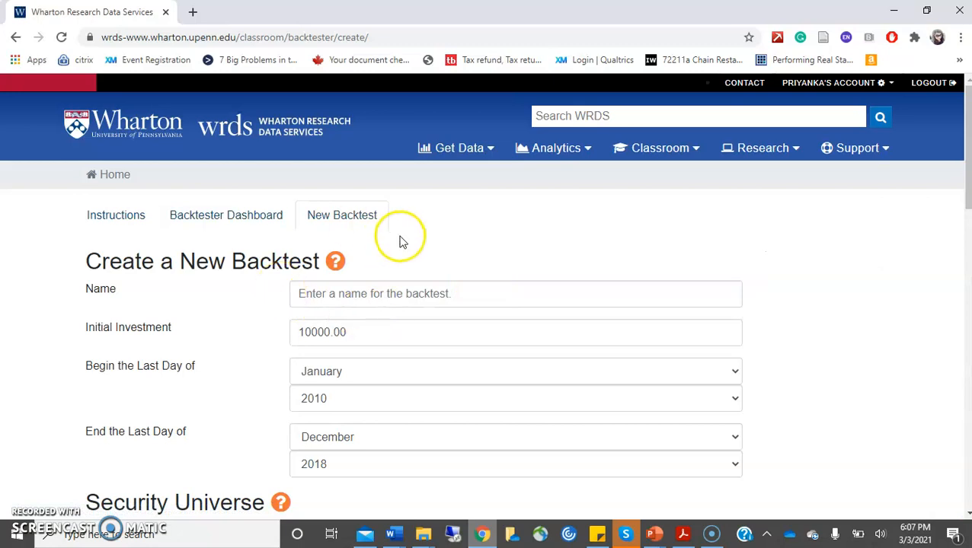
pyautogui.moveTo(966, 122)
pyautogui.mouseDown()
pyautogui.moveTo(967, 314)
pyautogui.moveTo(963, 129)
pyautogui.mouseUp()
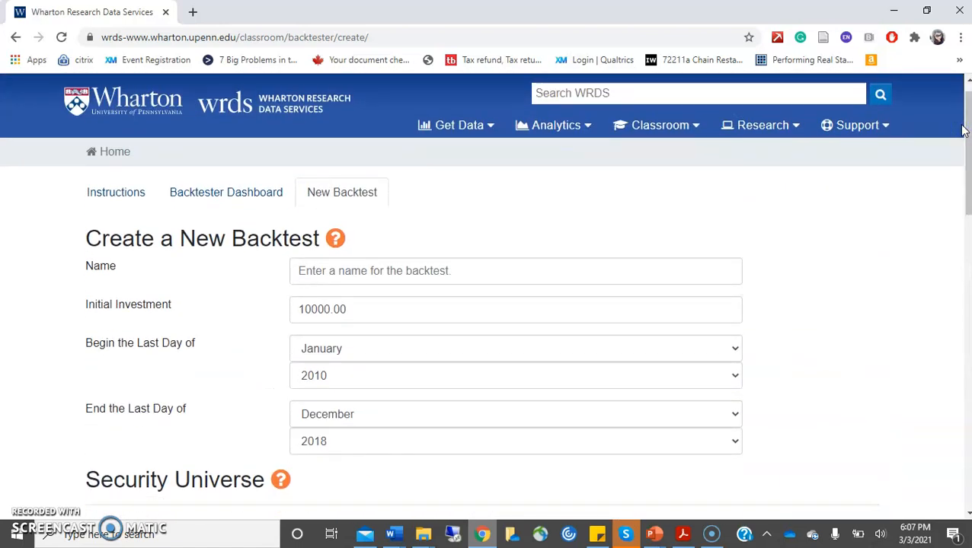
pyautogui.moveTo(966, 130); pyautogui.dragTo(965, 161)
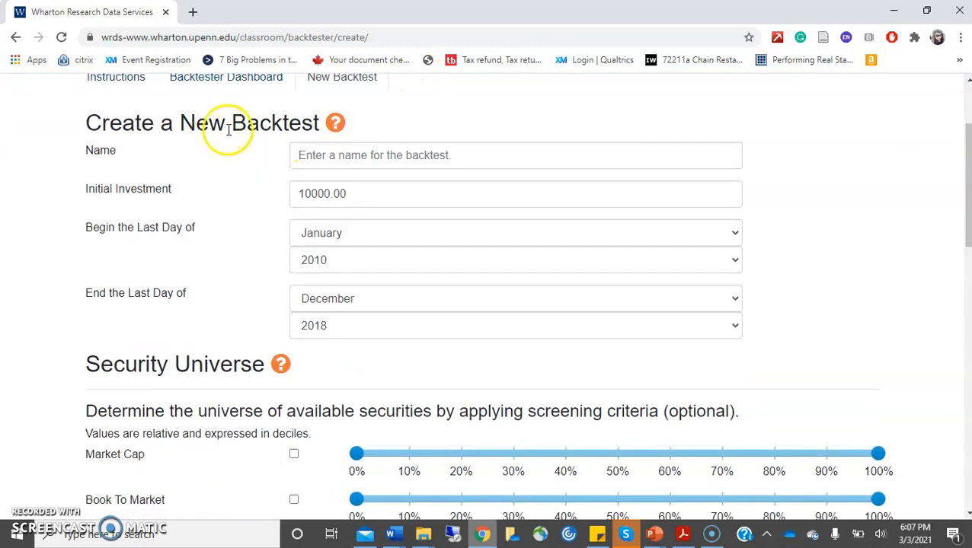
# - Name the new backtest 'Trial Backtest', keeping the 10000.00 initial investment
pyautogui.click(323, 156)
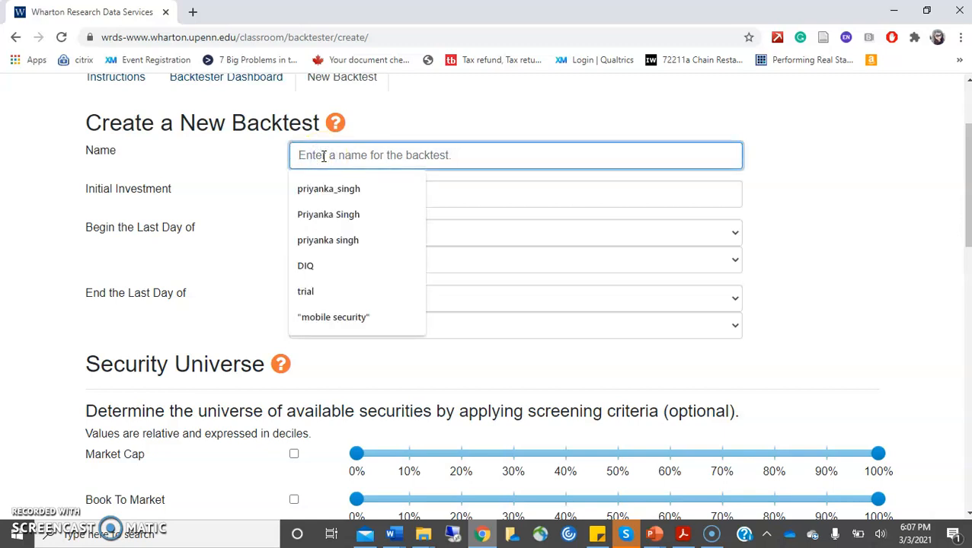
pyautogui.write('Trial Backtest')
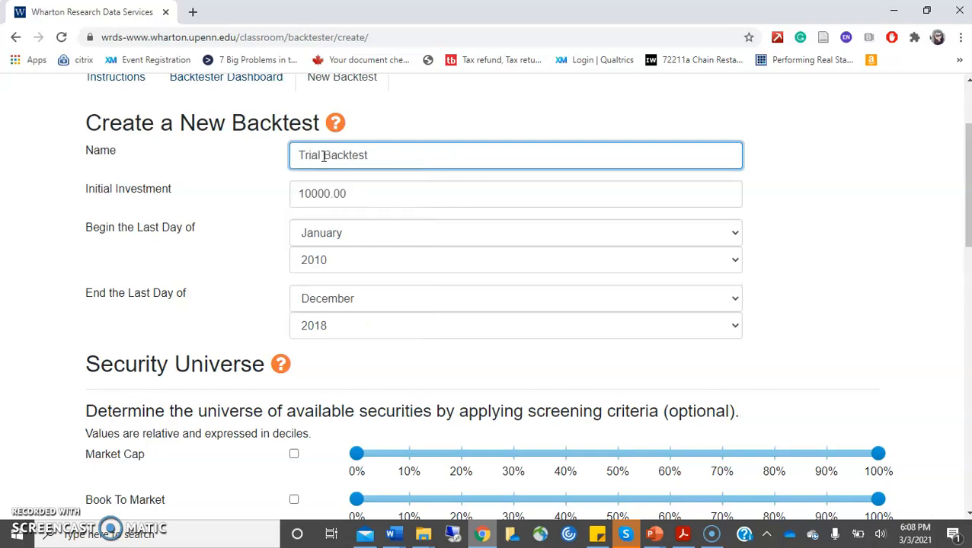
pyautogui.click(356, 192)
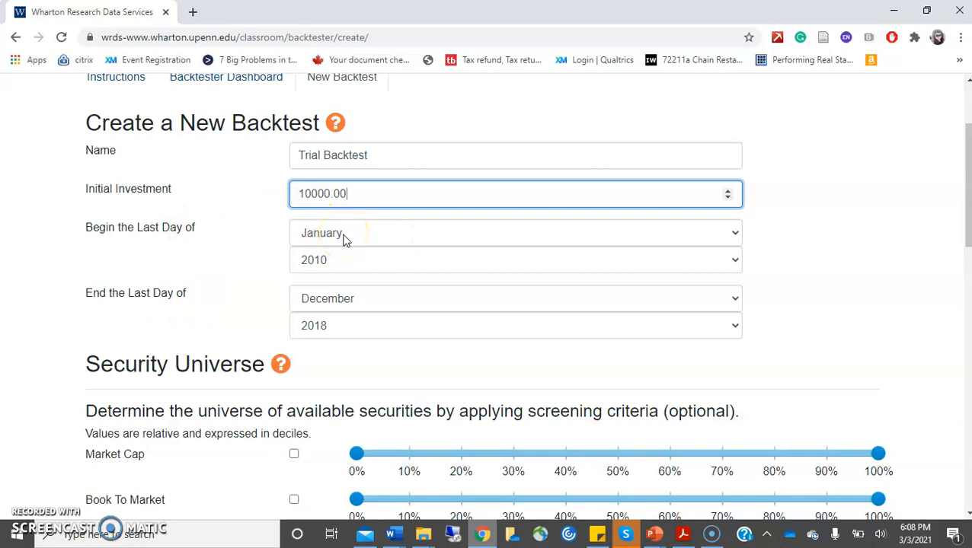
# - Set the backtest period to begin in 2014 and end in December 2018
pyautogui.click(345, 262)
pyautogui.click(343, 260)
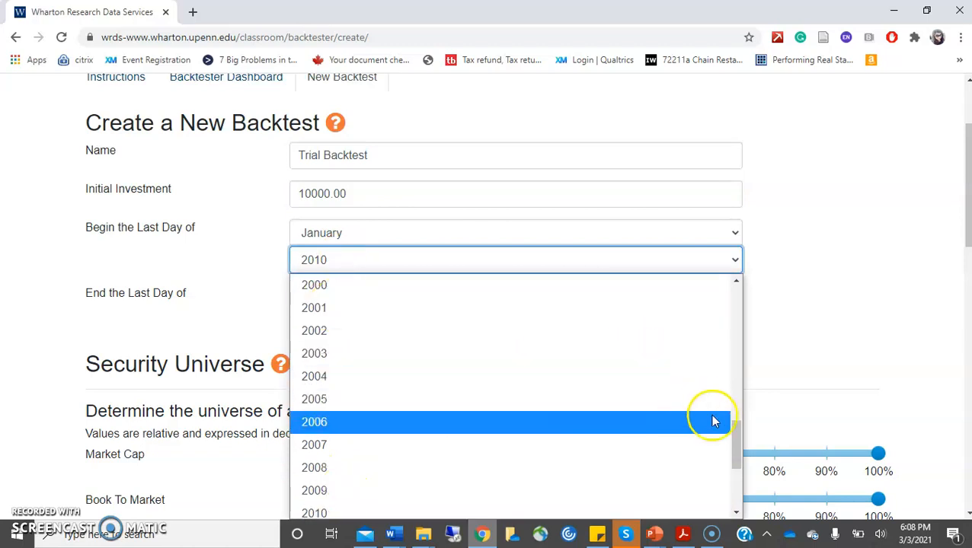
pyautogui.moveTo(735, 453); pyautogui.dragTo(735, 469)
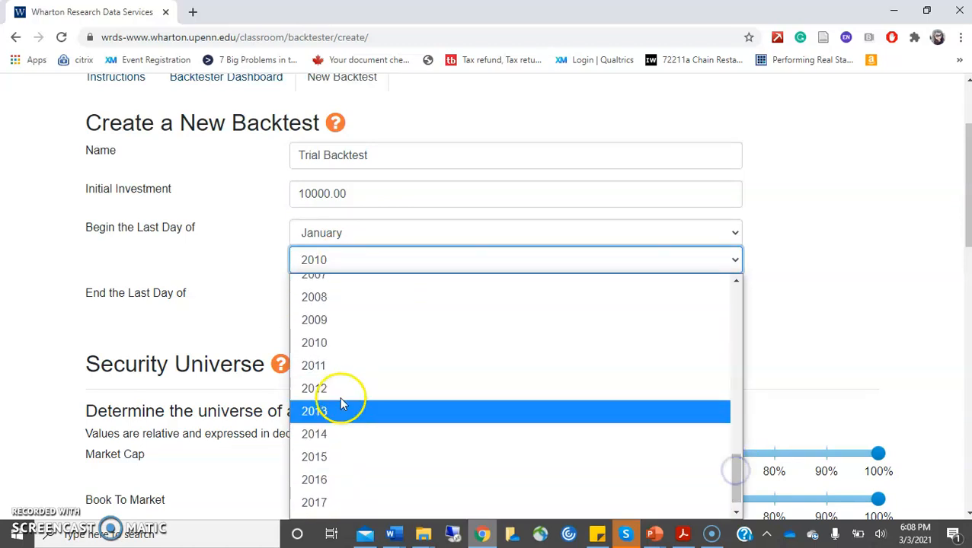
pyautogui.click(332, 434)
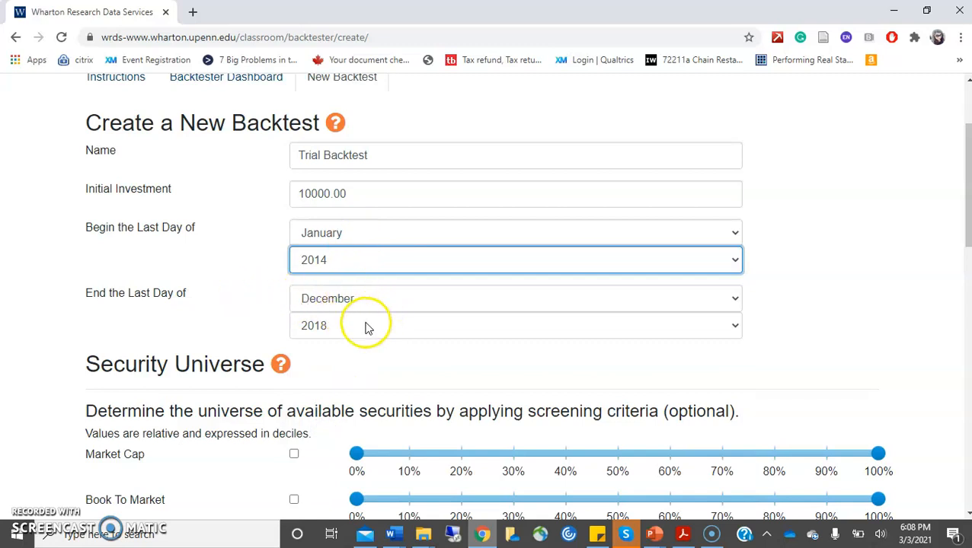
pyautogui.click(462, 332)
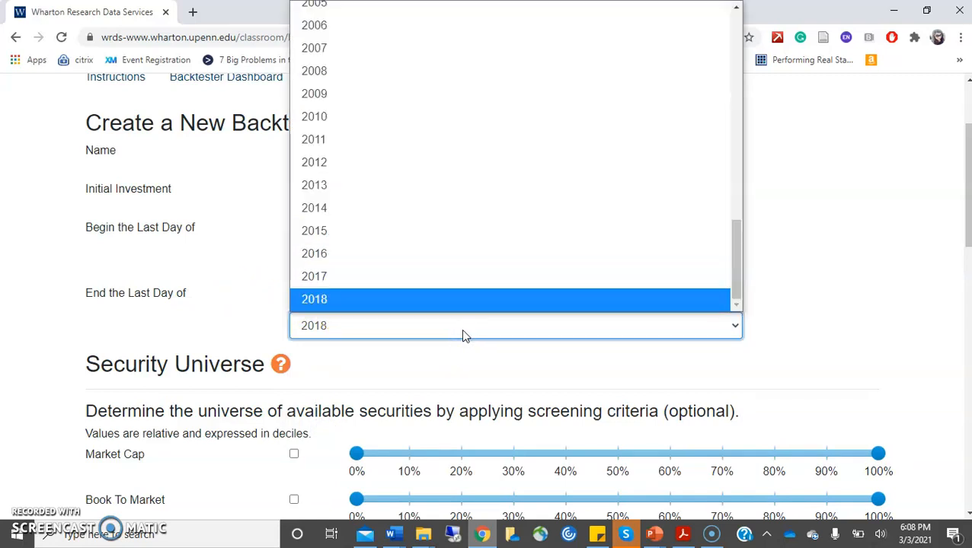
pyautogui.click(461, 330)
pyautogui.moveTo(966, 159); pyautogui.dragTo(965, 244)
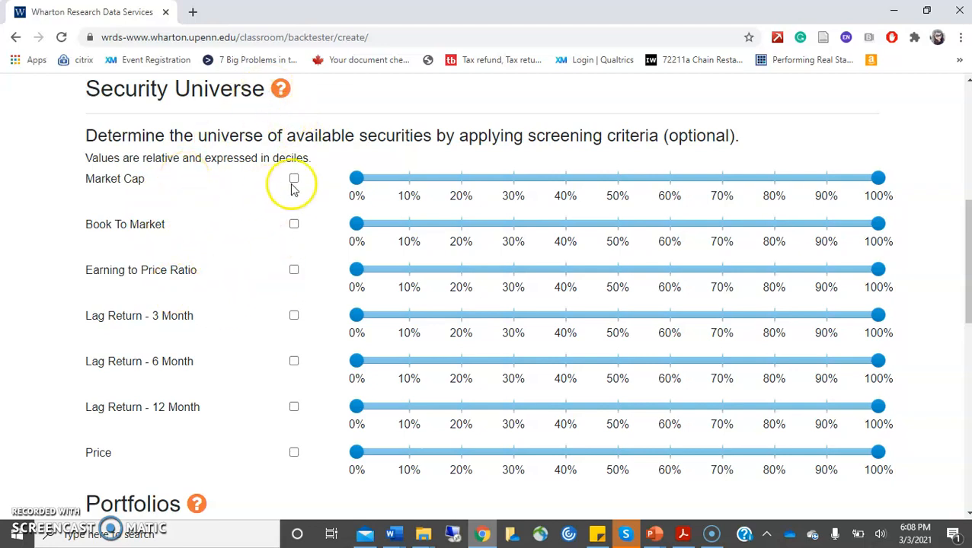
# - Enable the Market Cap screen at 50–100% and the Price screen at 40–100%
pyautogui.click(281, 91)
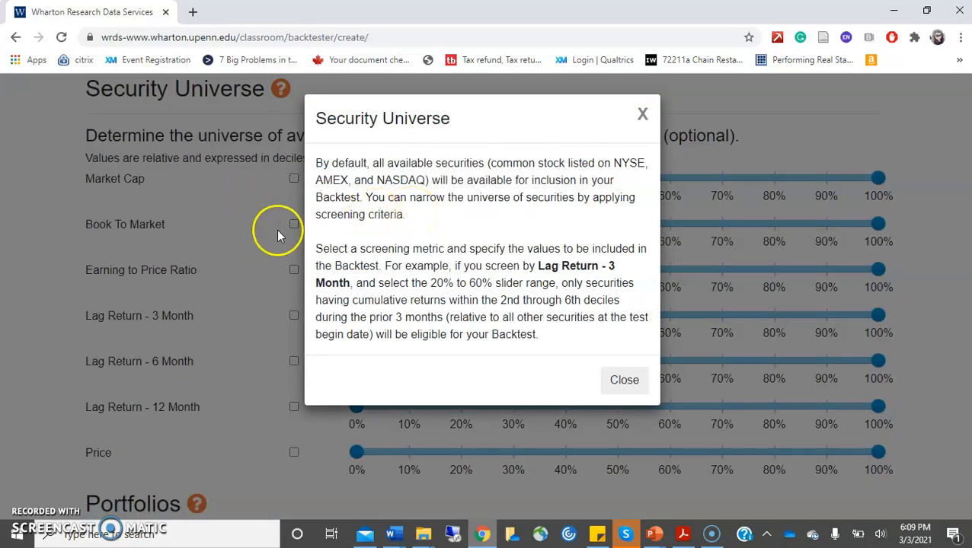
pyautogui.click(642, 114)
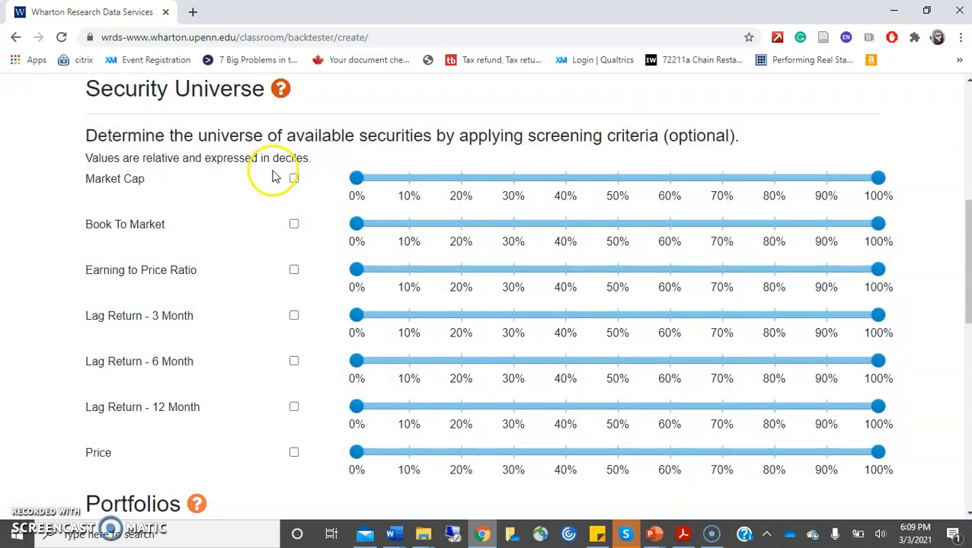
pyautogui.click(294, 177)
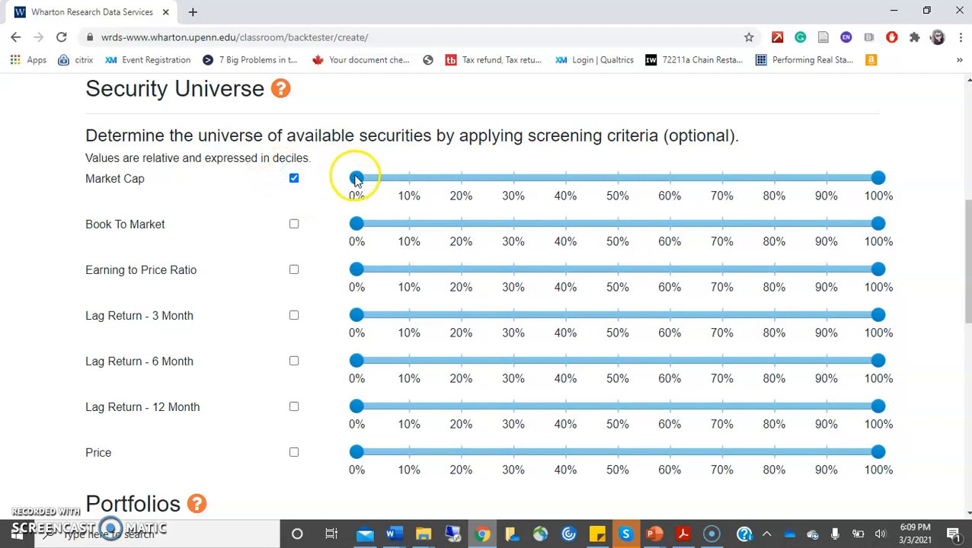
pyautogui.moveTo(357, 178); pyautogui.dragTo(604, 189)
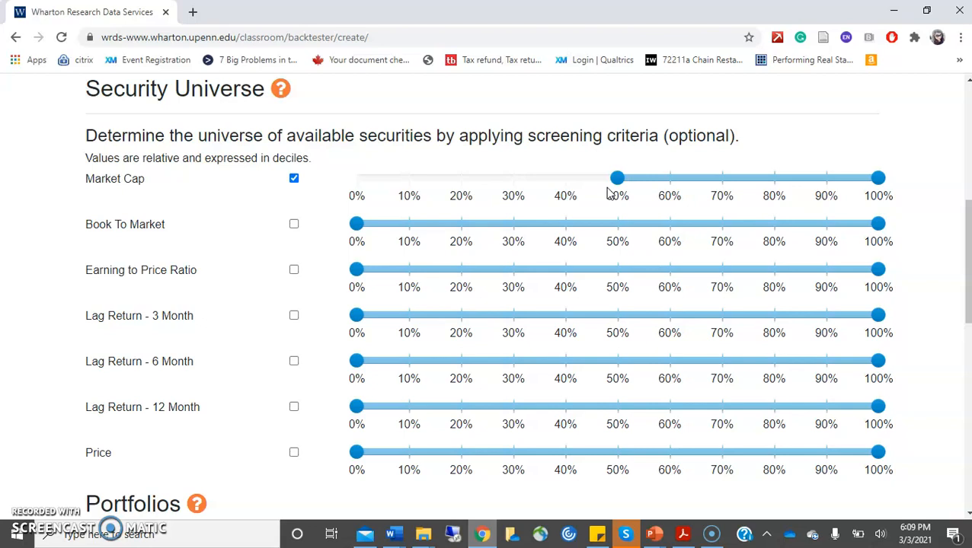
pyautogui.click(296, 454)
pyautogui.moveTo(356, 452); pyautogui.dragTo(633, 449)
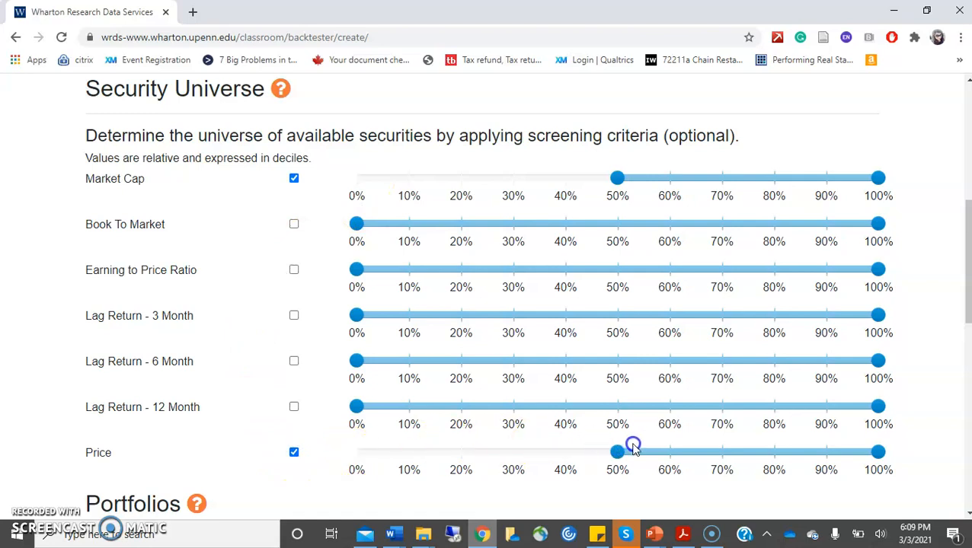
pyautogui.click(564, 457)
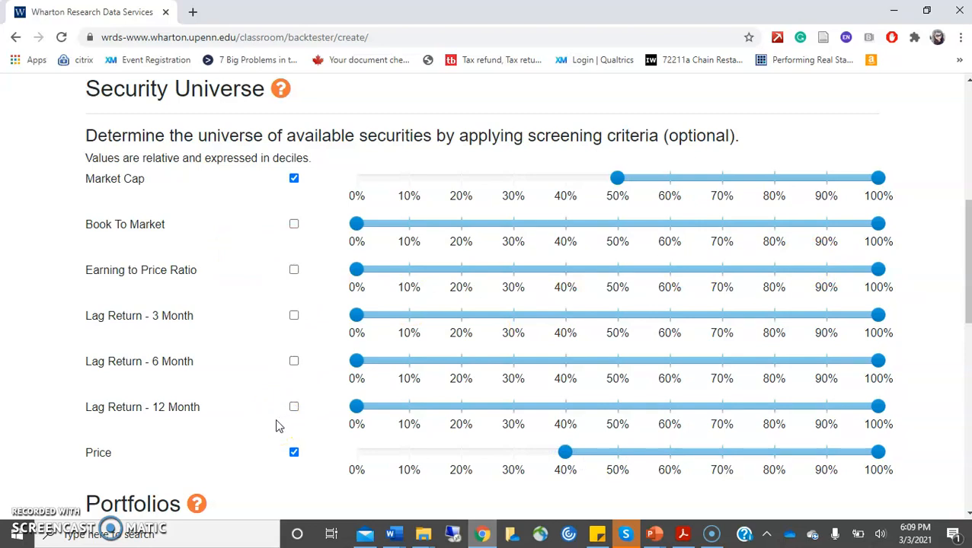
pyautogui.scroll(-1, 278, 426)
# - Scroll down to the Portfolios section and switch to the Presentation1 PowerPoint window
pyautogui.scroll(-3, 488, 290)
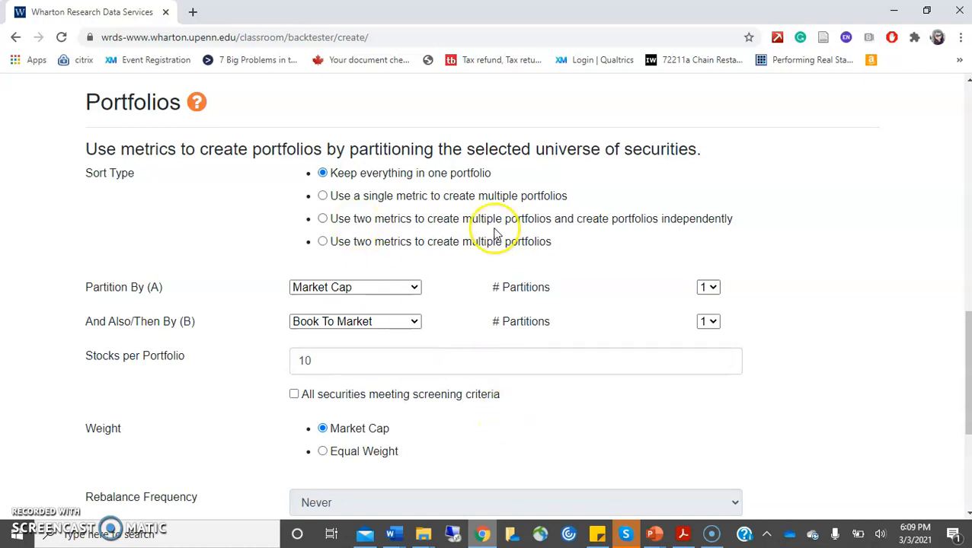
pyautogui.click(652, 533)
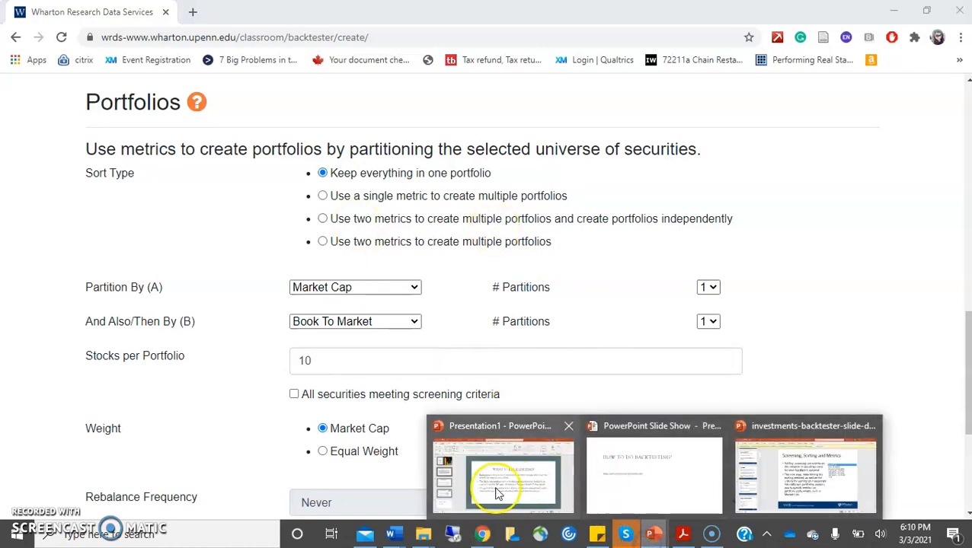
pyautogui.click(496, 494)
pyautogui.click(72, 373)
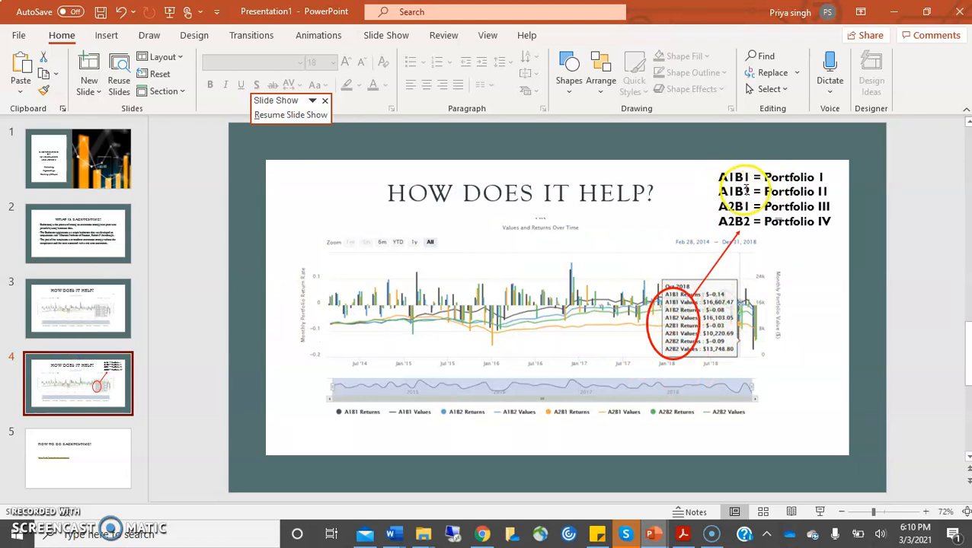
pyautogui.click(482, 536)
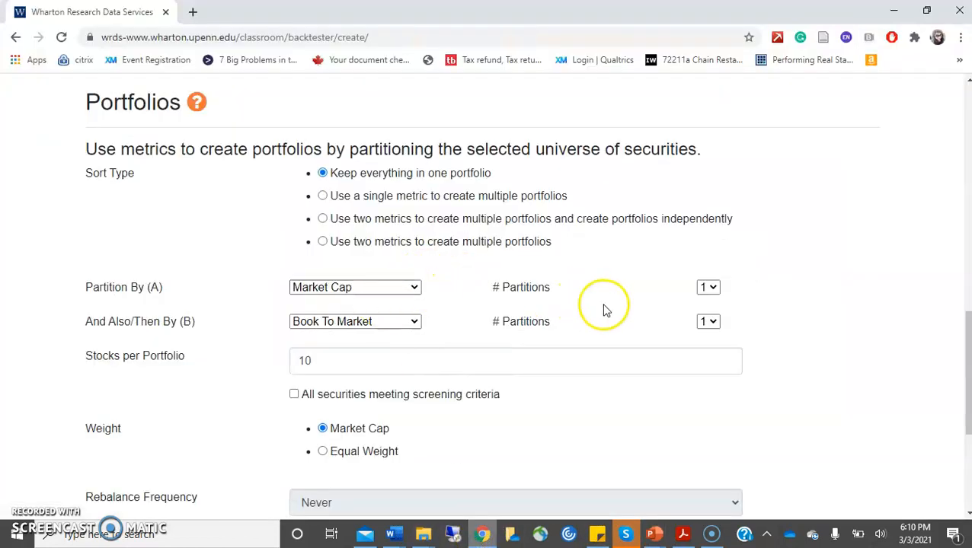
# - Set partition group A to Market Cap with 2 partitions and group B to Price with 2 partitions
pyautogui.click(708, 287)
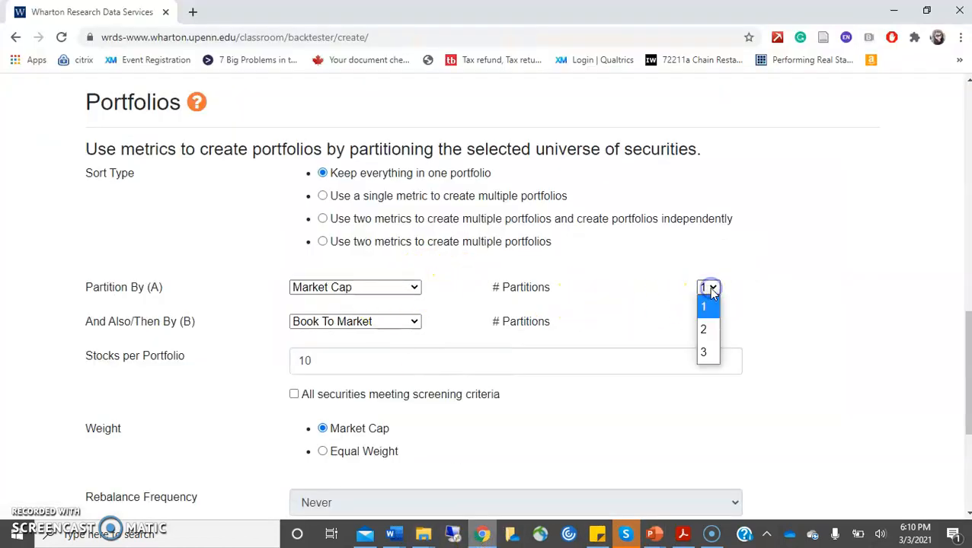
pyautogui.click(702, 338)
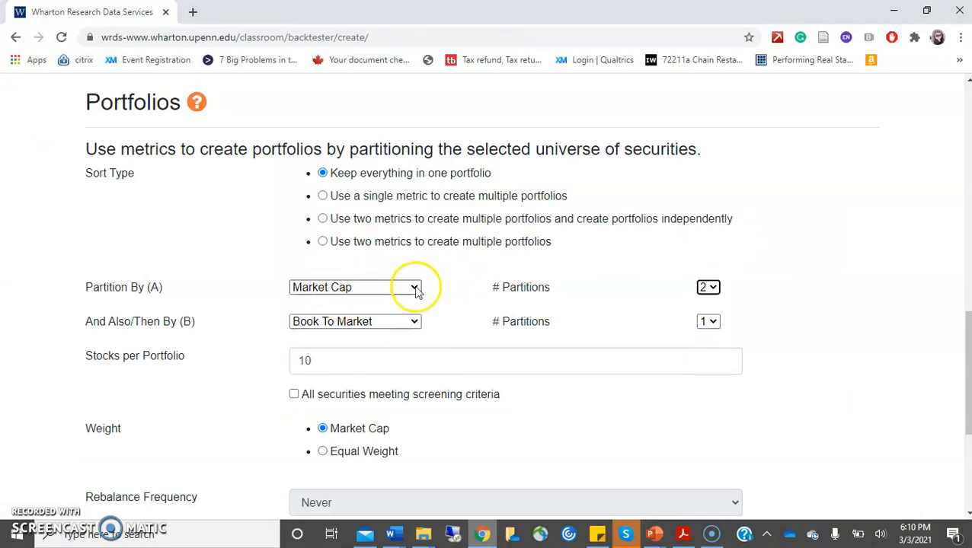
pyautogui.click(362, 289)
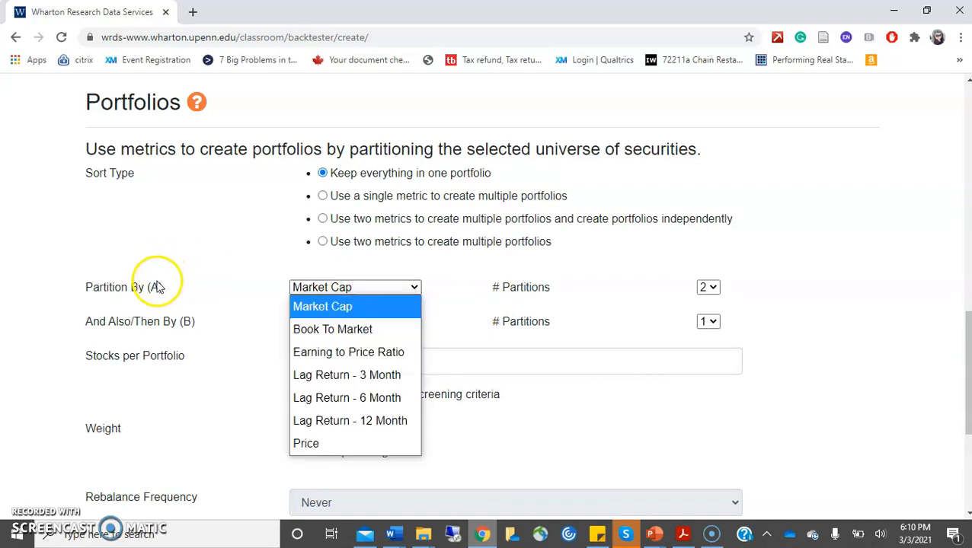
pyautogui.click(357, 305)
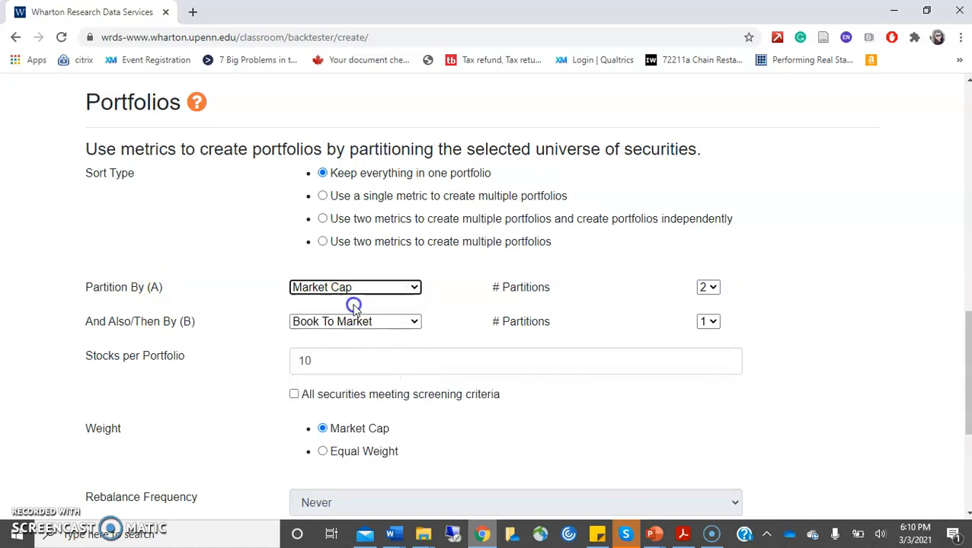
pyautogui.click(710, 287)
pyautogui.click(708, 333)
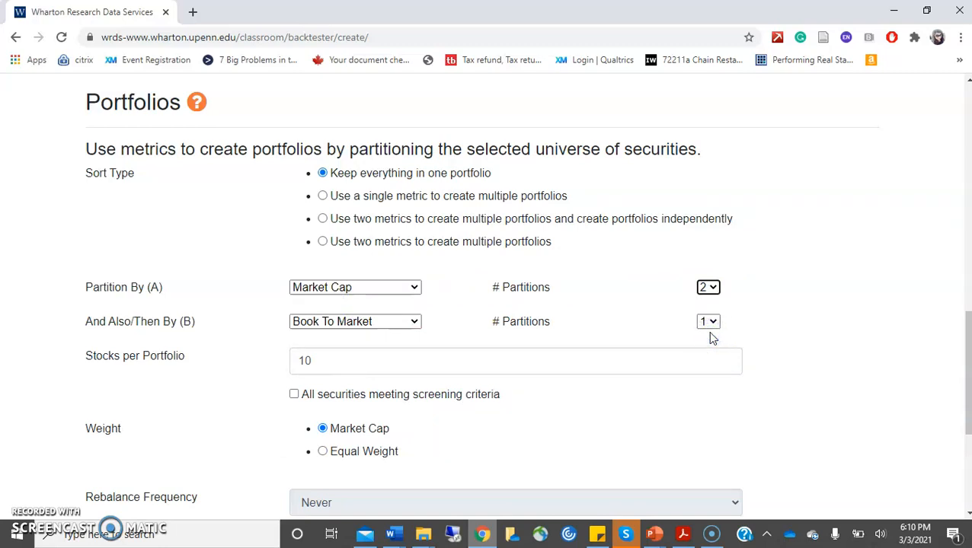
pyautogui.click(401, 321)
pyautogui.click(320, 478)
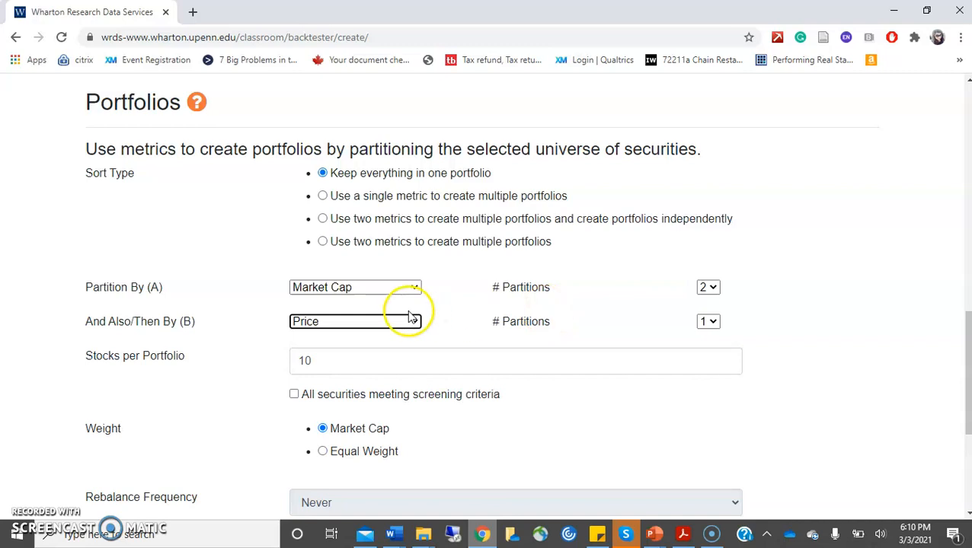
pyautogui.click(705, 322)
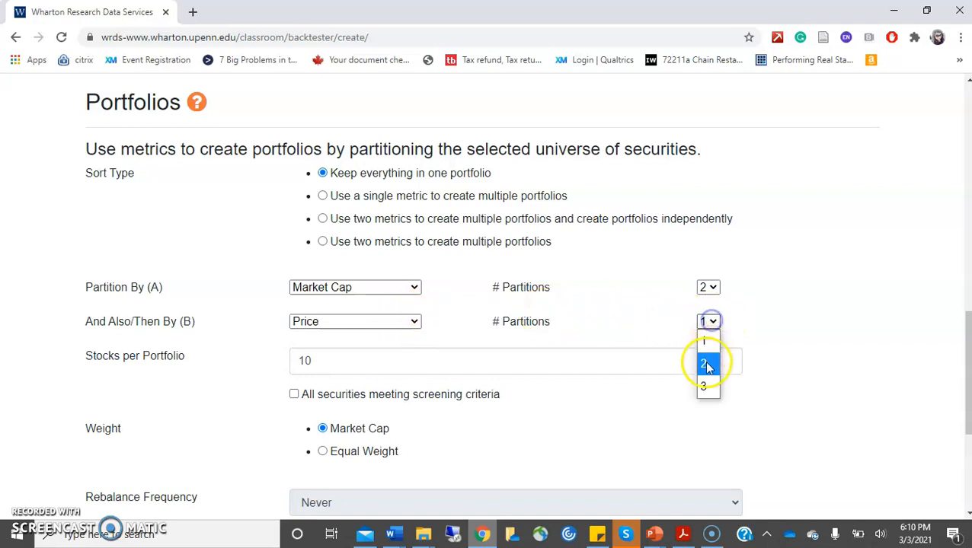
pyautogui.click(707, 365)
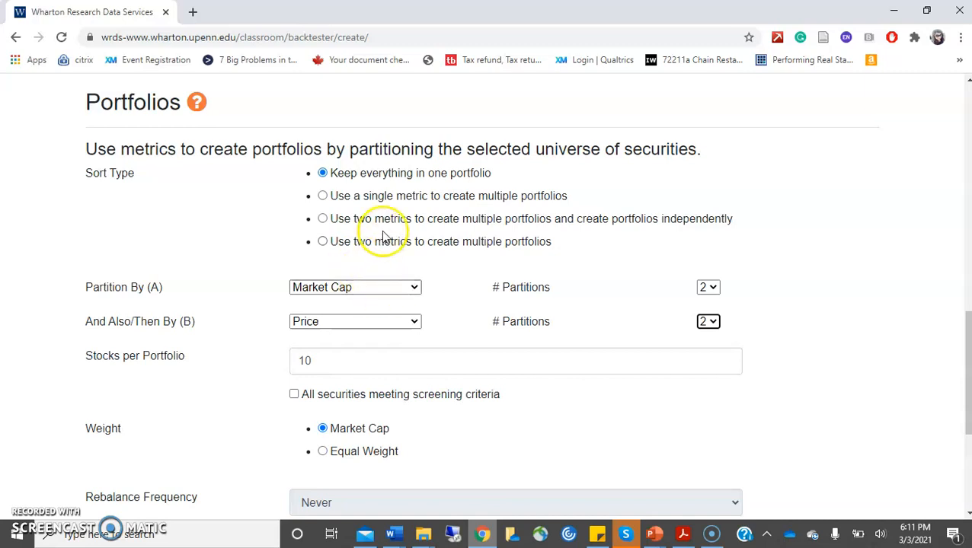
# - Choose the sort type that uses two metrics to create portfolios independently
pyautogui.click(322, 220)
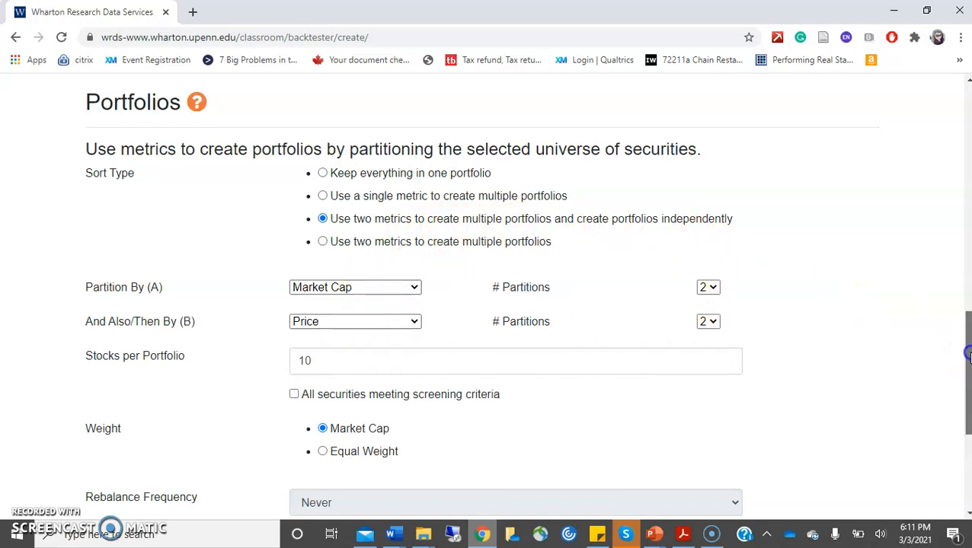
# - Set Stocks per Portfolio to 15 and save Trial Backtest as a new backtest
pyautogui.scroll(-4, 969, 355)
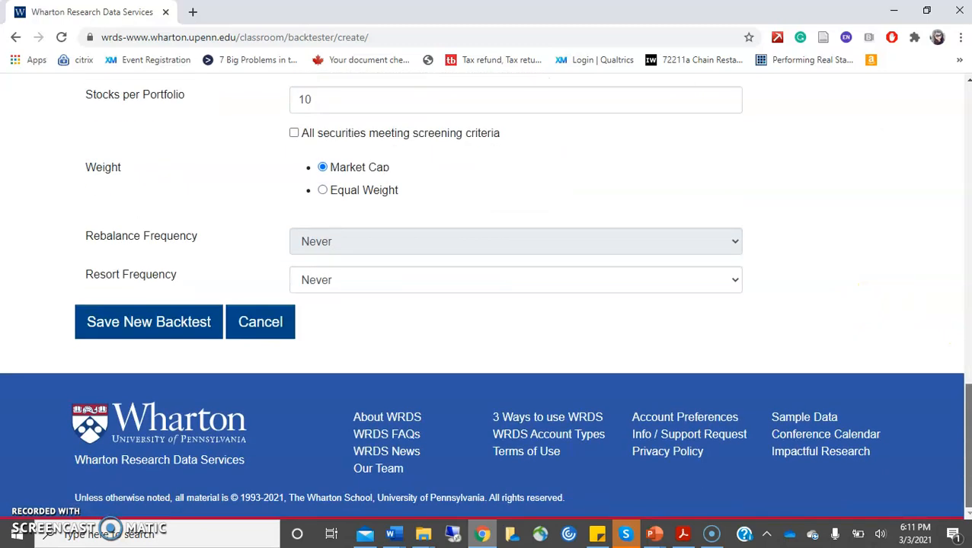
pyautogui.click(373, 106)
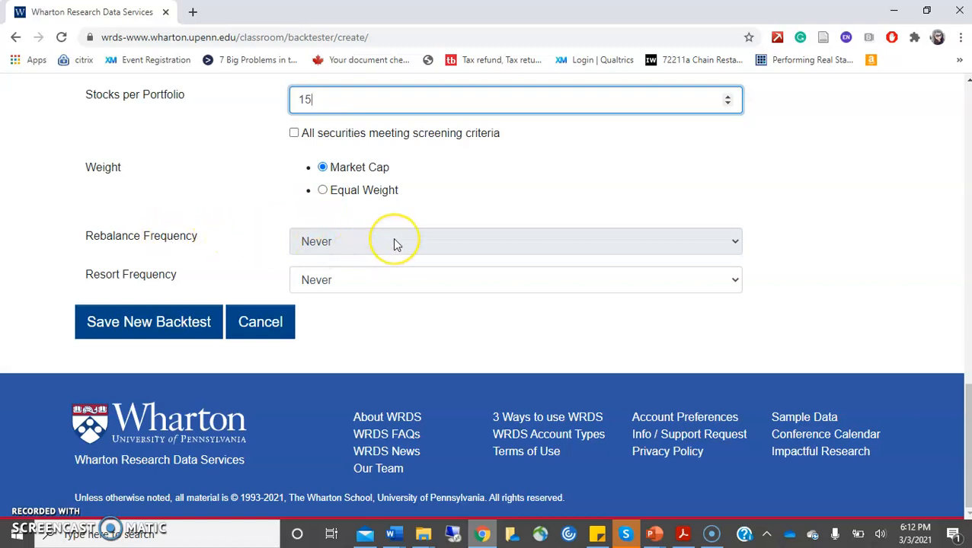
pyautogui.click(489, 244)
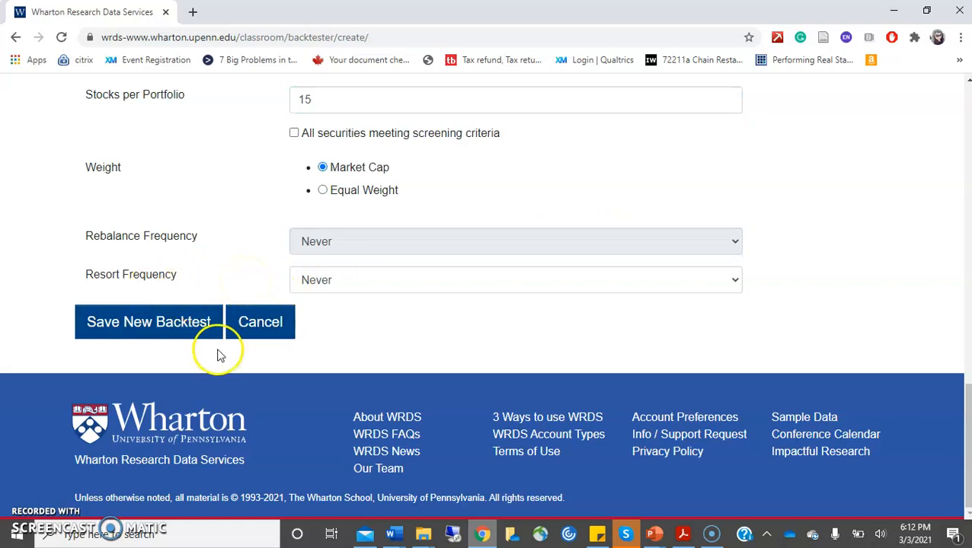
pyautogui.click(150, 320)
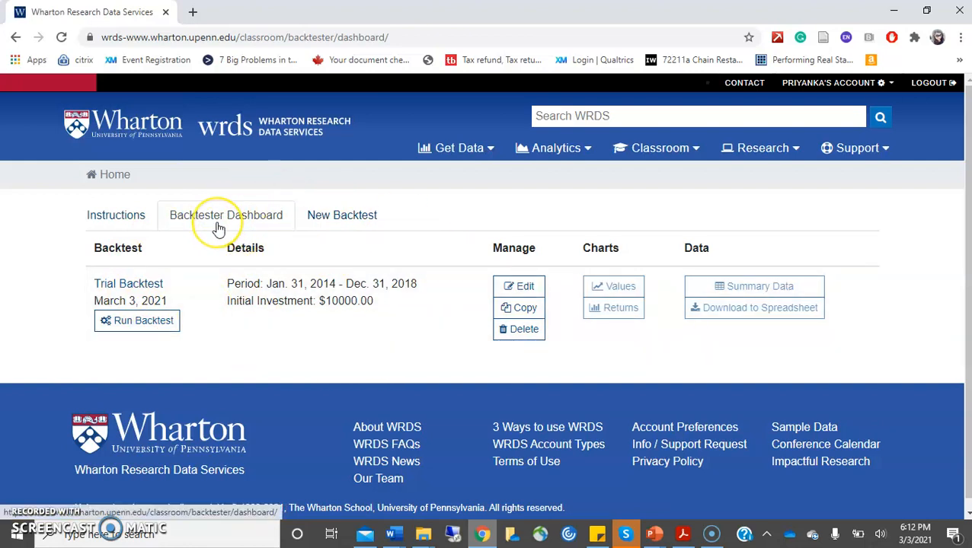
# - Run the Trial Backtest and bring up its Values chart of monthly portfolio values and returns
pyautogui.click(142, 323)
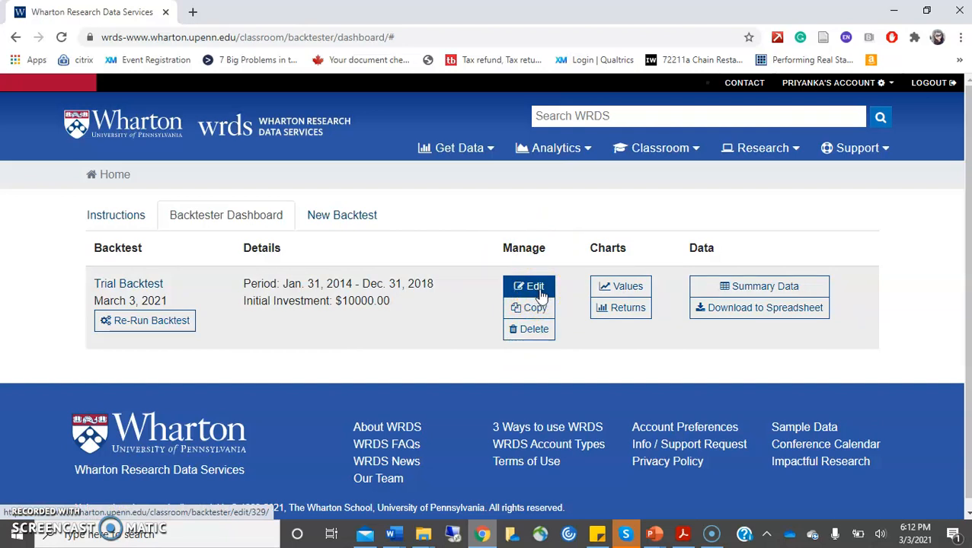
pyautogui.click(540, 309)
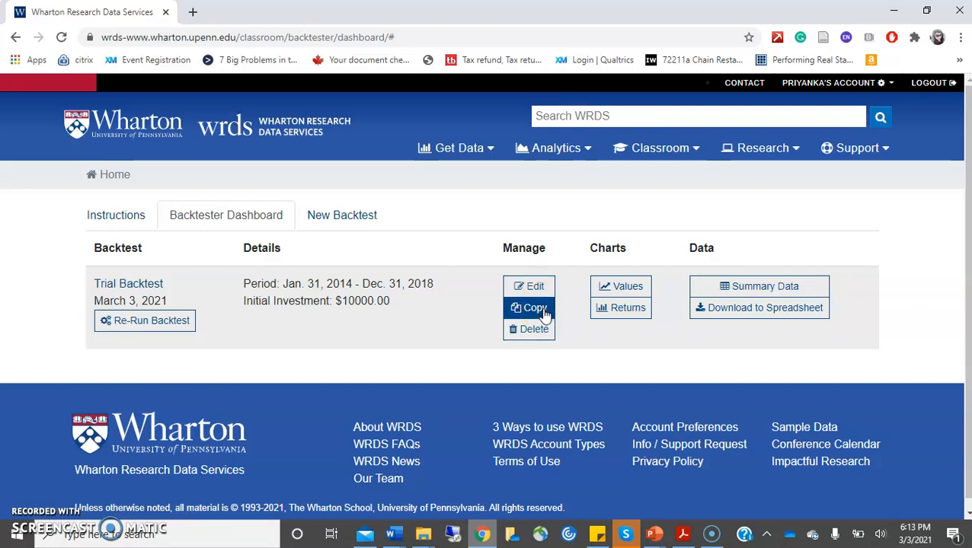
pyautogui.click(545, 330)
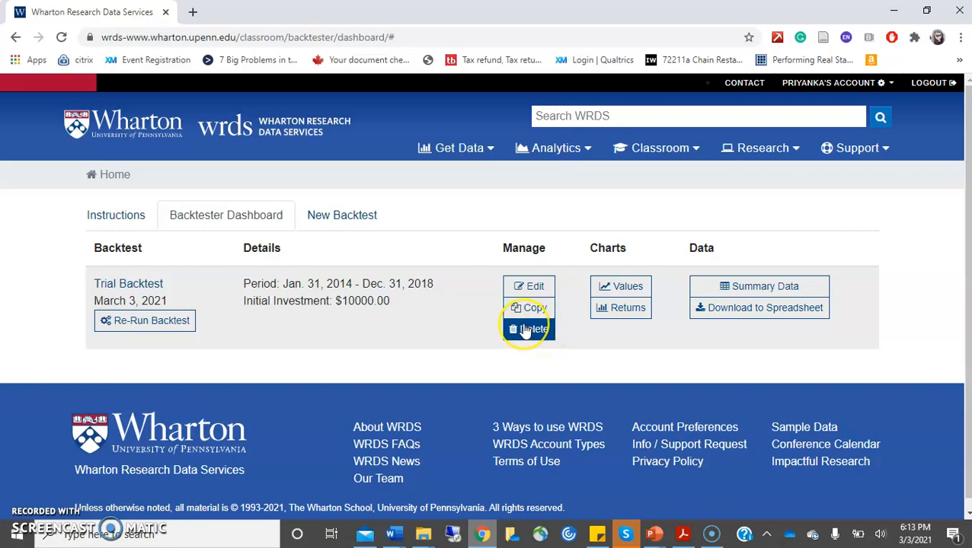
pyautogui.click(534, 332)
pyautogui.click(630, 290)
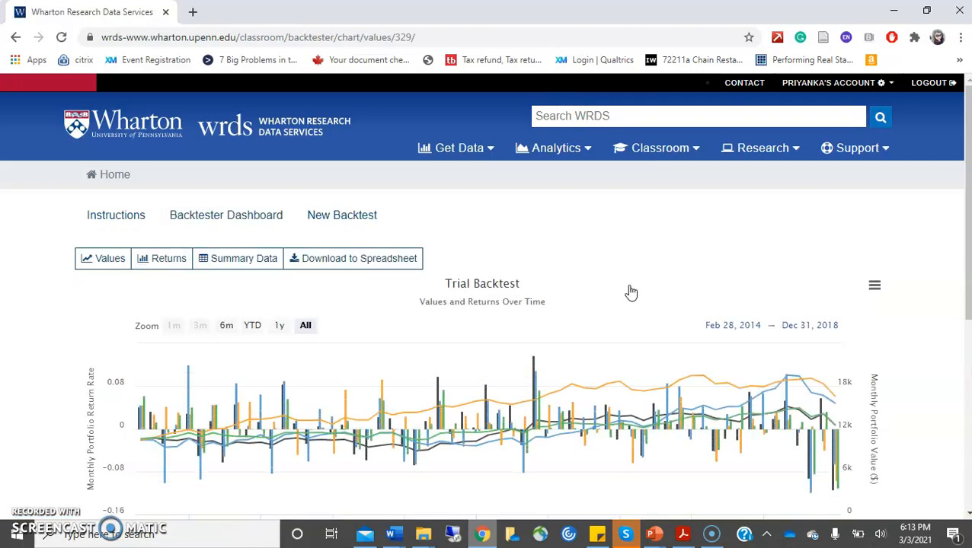
# - Toggle the A1B1 Returns series off and back on, then switch to the cumulative Rates of Return chart
pyautogui.scroll(-3, 966, 206)
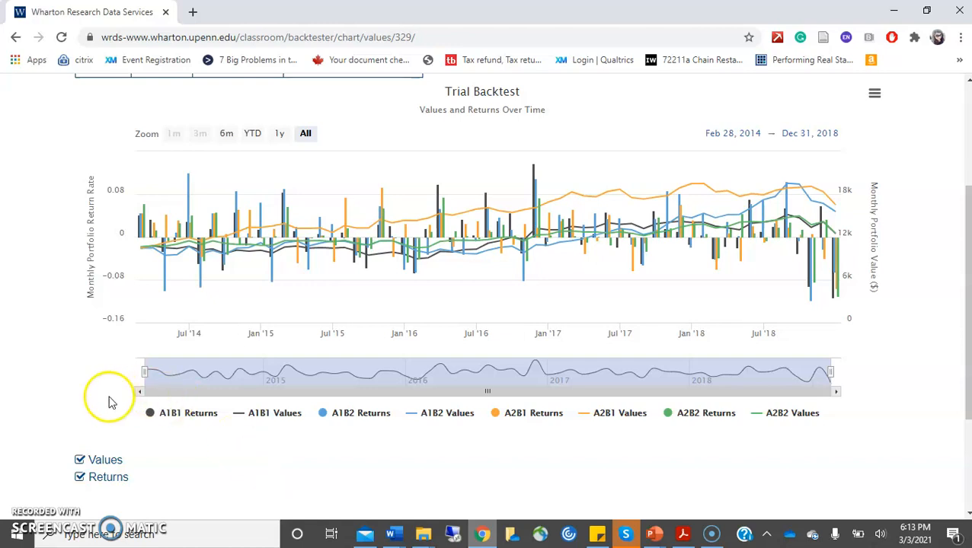
pyautogui.click(171, 420)
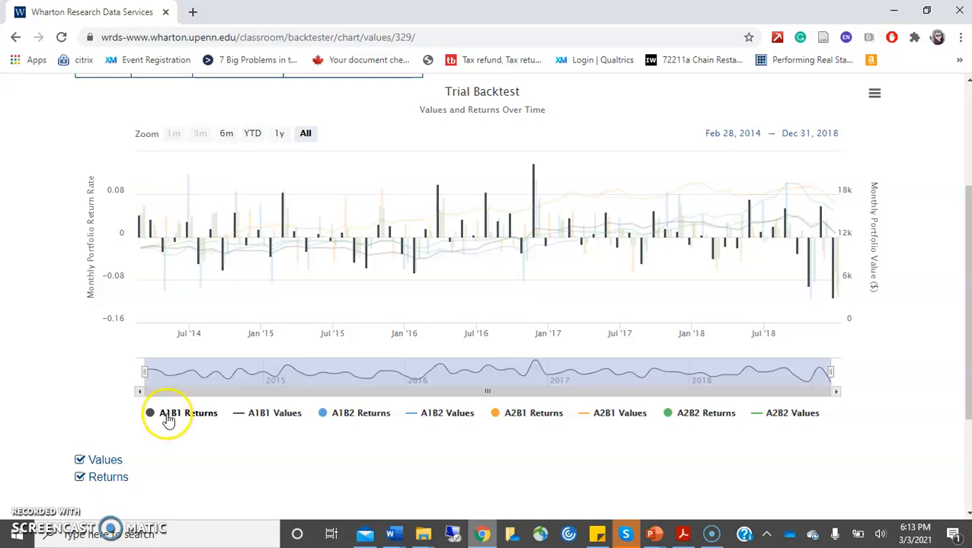
pyautogui.click(332, 423)
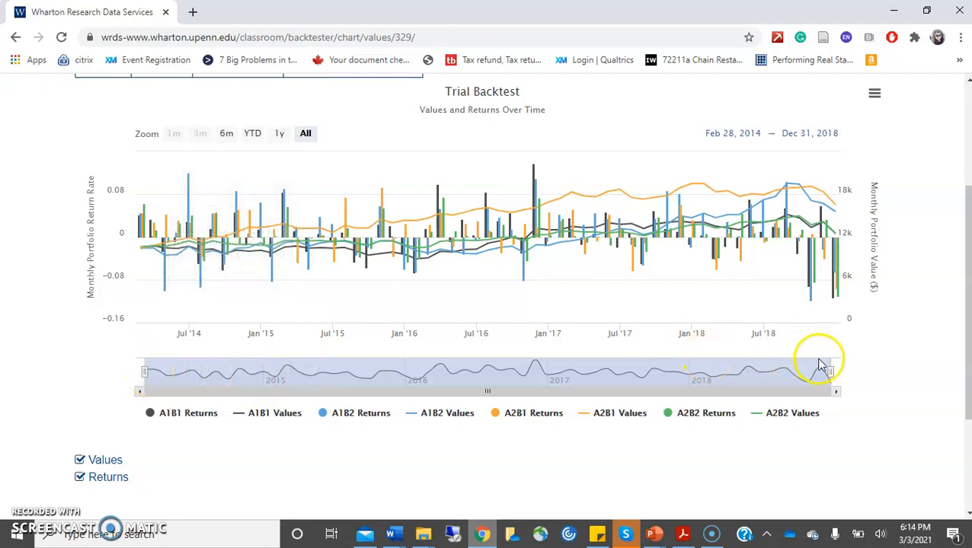
pyautogui.moveTo(840, 283)
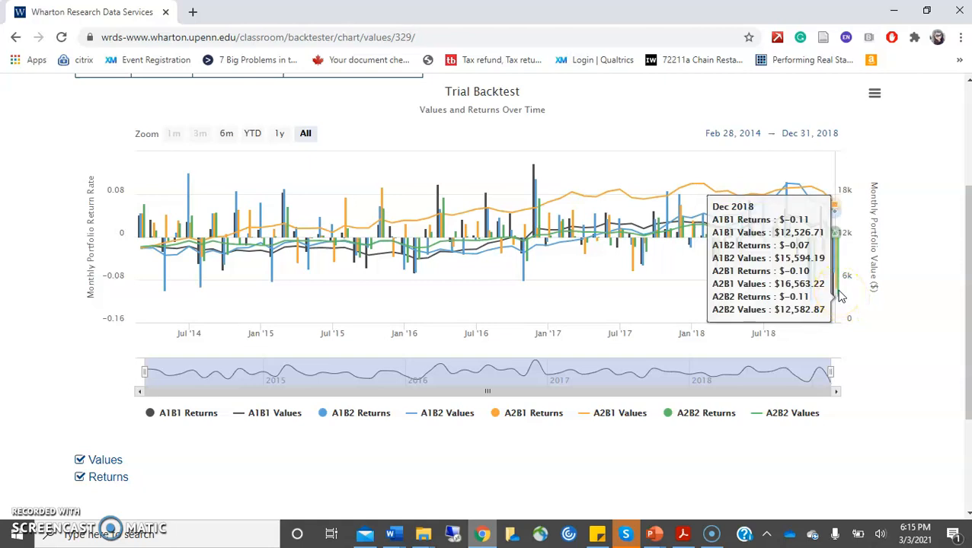
pyautogui.scroll(2, 590, 339)
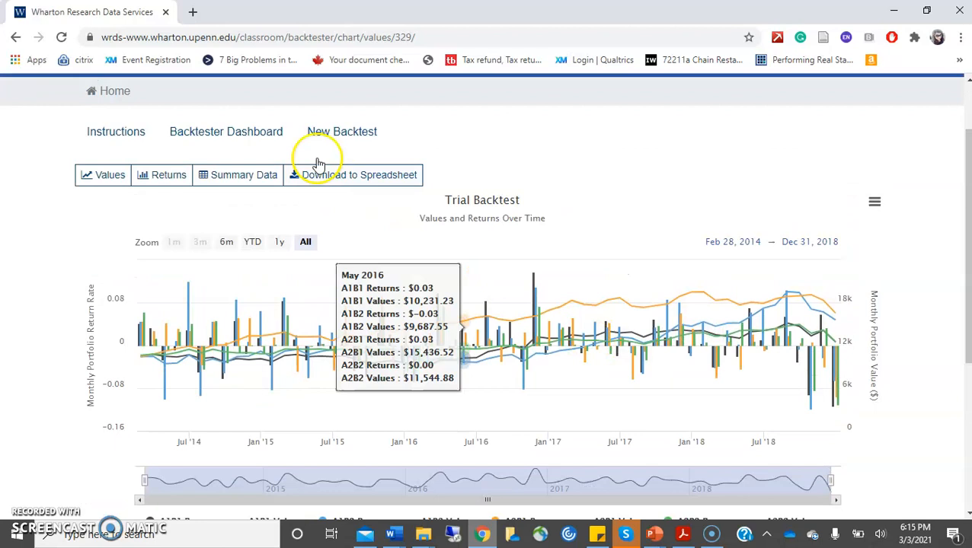
pyautogui.click(165, 175)
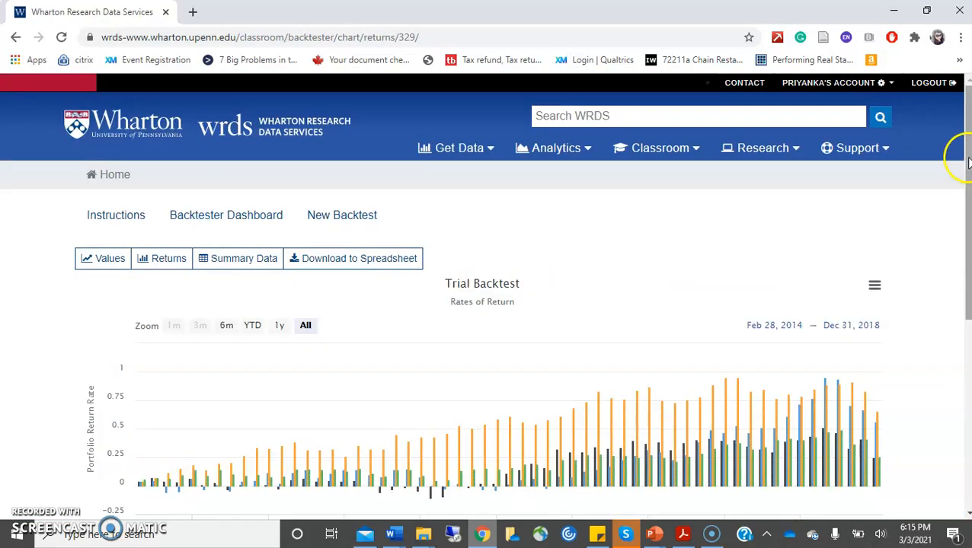
# - Show the Summary Data table of each portfolio's ending value and effective annual return
pyautogui.scroll(-2, 967, 162)
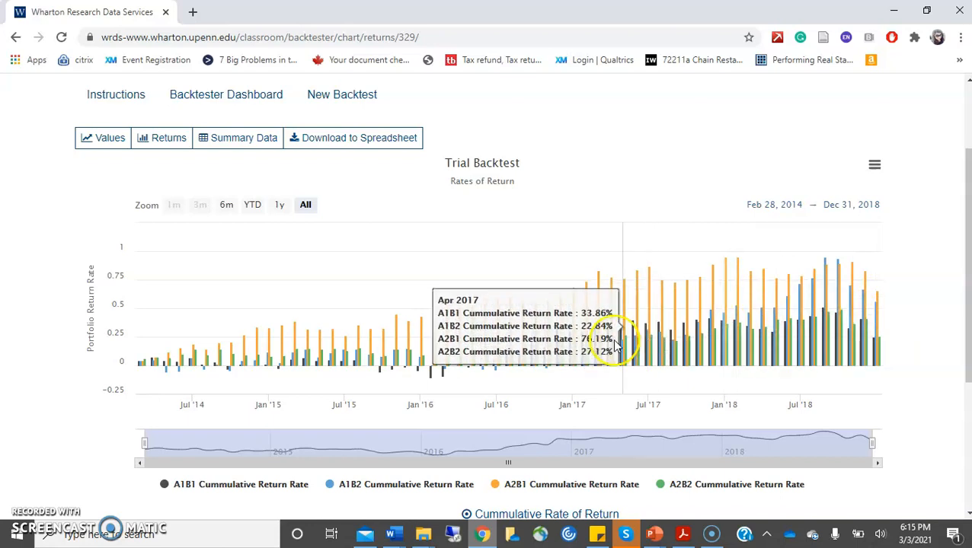
pyautogui.click(239, 143)
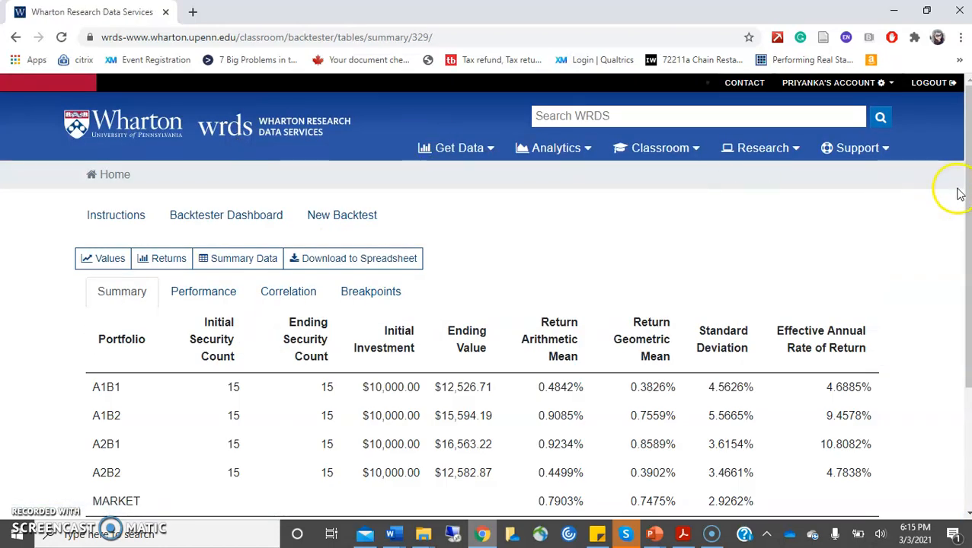
# - Highlight the top-performing A2B1 row, then export the results as TrialBacktest.xls
pyautogui.moveTo(963, 197); pyautogui.dragTo(966, 259)
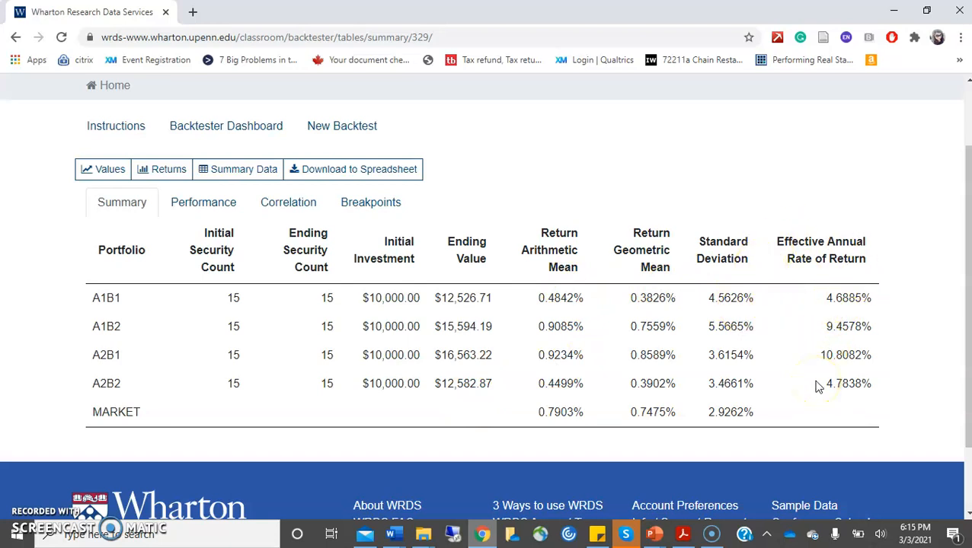
pyautogui.moveTo(821, 353); pyautogui.dragTo(884, 363)
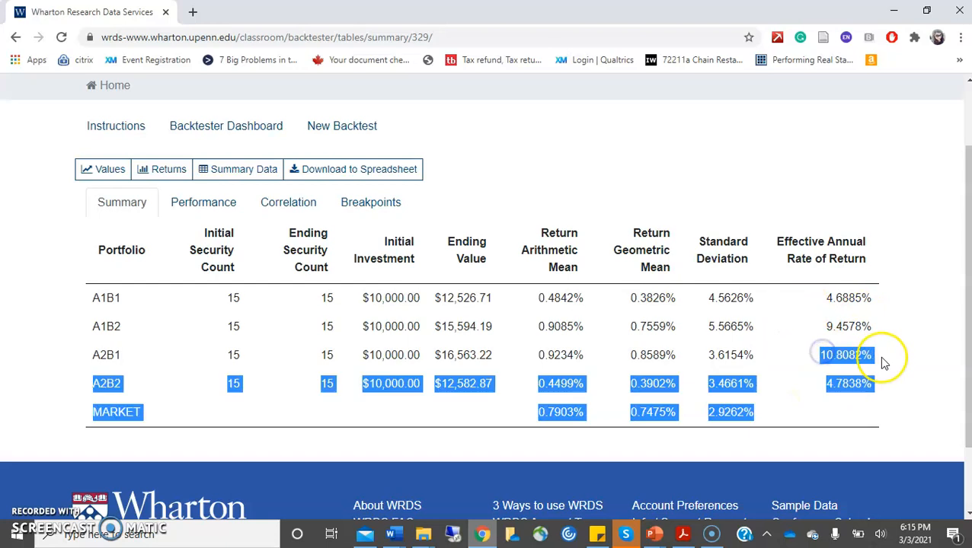
pyautogui.click(884, 363)
pyautogui.moveTo(82, 355); pyautogui.dragTo(875, 360)
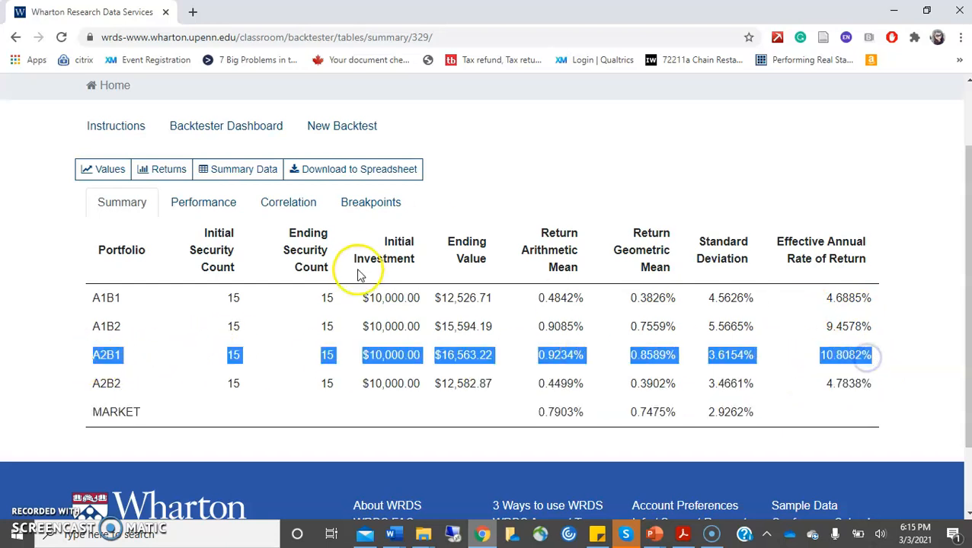
pyautogui.click(363, 174)
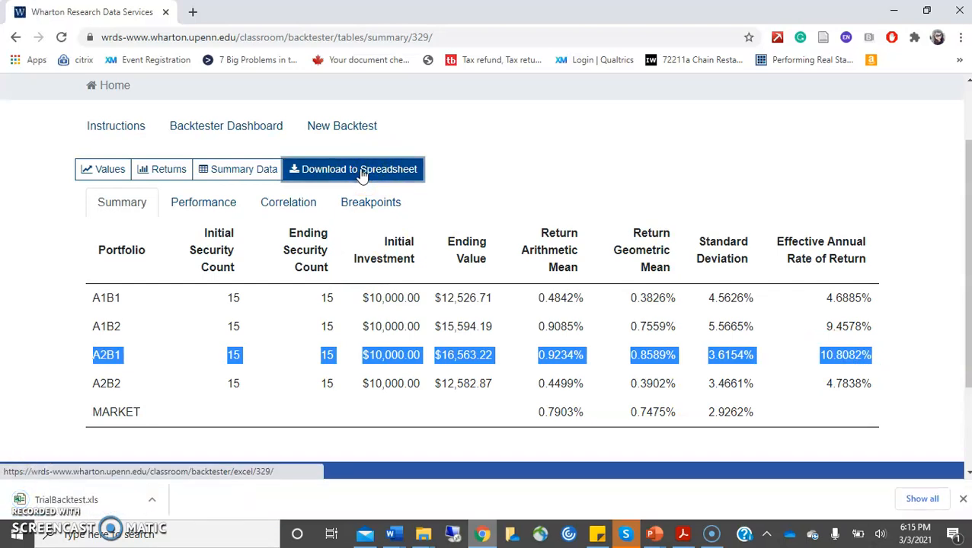
# - Open TrialBacktest.xls in Excel, view the Correlations sheet, and autofit column A on Returns by Period
pyautogui.click(52, 514)
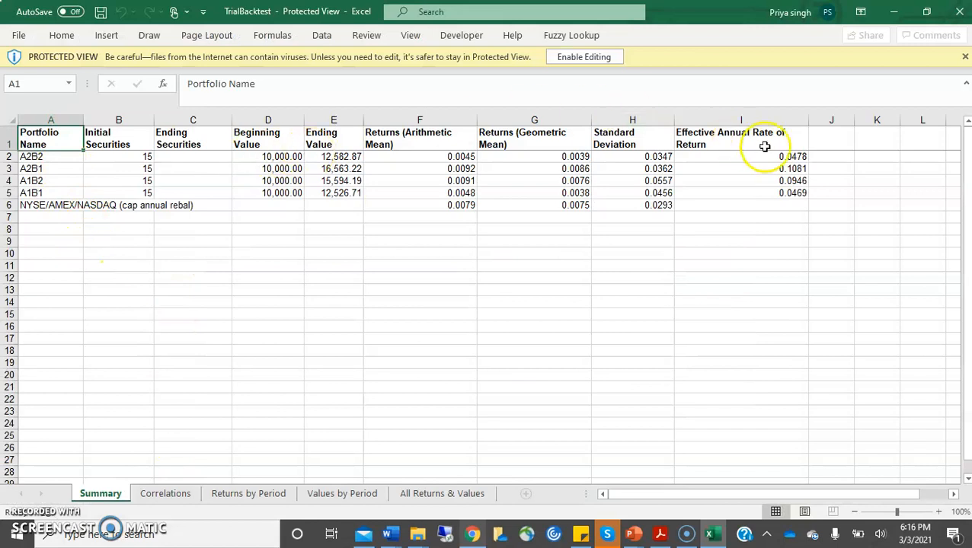
pyautogui.click(160, 495)
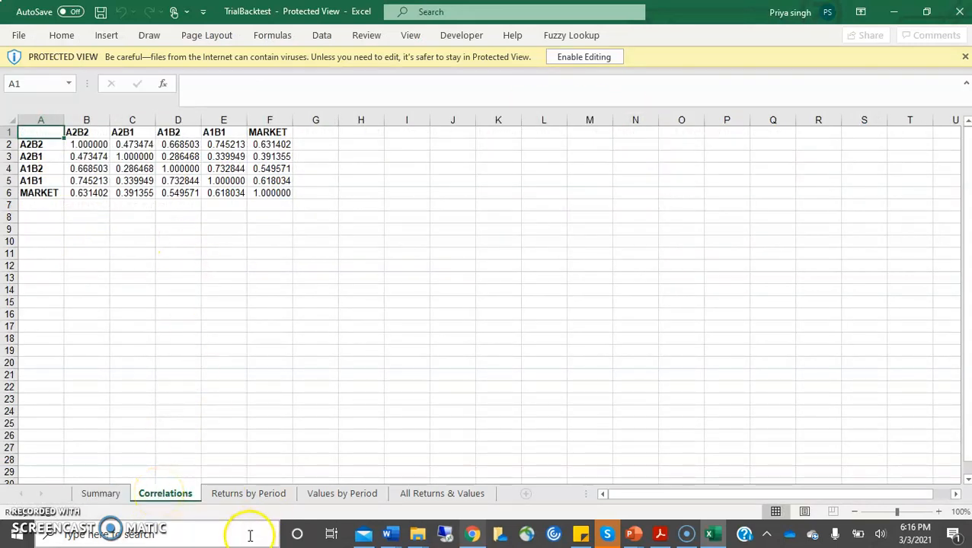
pyautogui.click(253, 496)
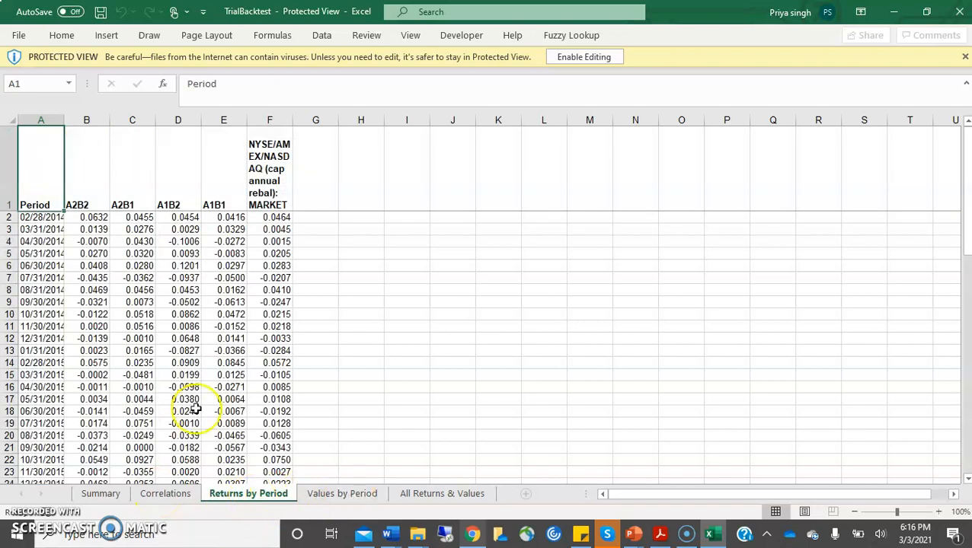
pyautogui.doubleClick(65, 117)
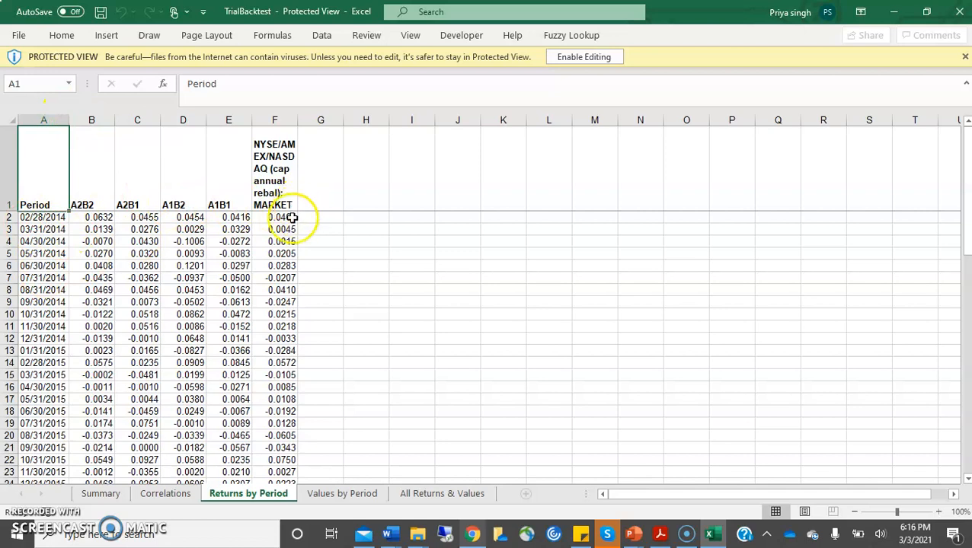
# - Autofit the date column B on the All Returns & Values sheet, then go back to the WRDS dashboard
pyautogui.click(336, 497)
pyautogui.click(441, 495)
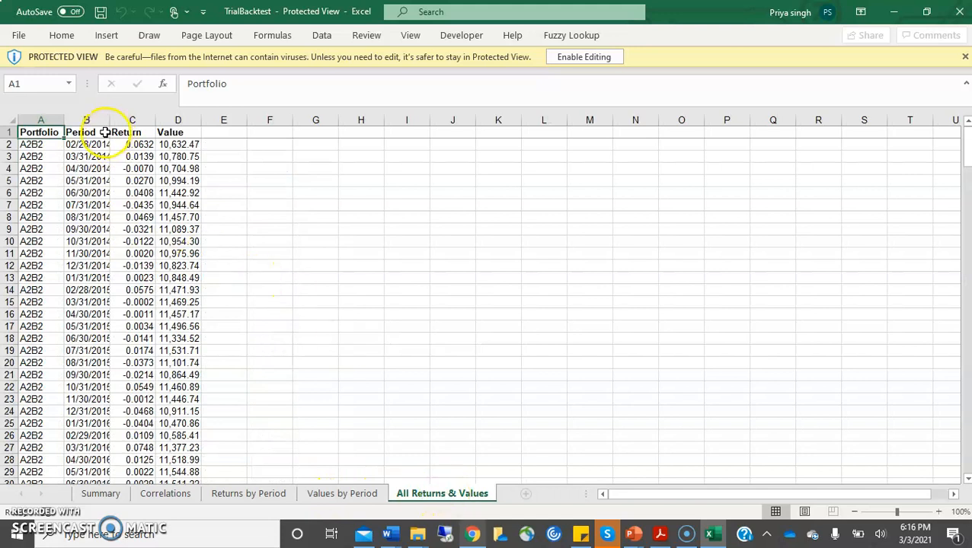
pyautogui.doubleClick(109, 123)
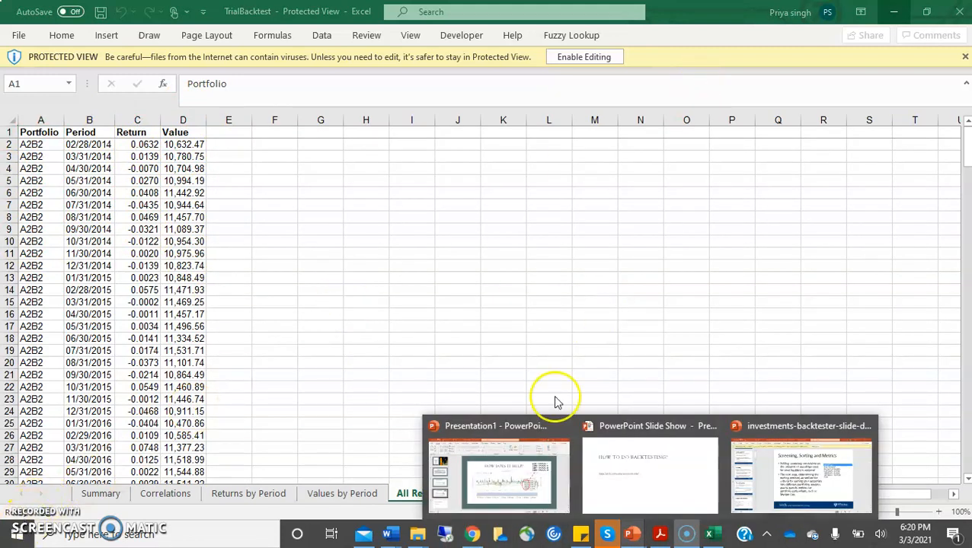
pyautogui.click(472, 535)
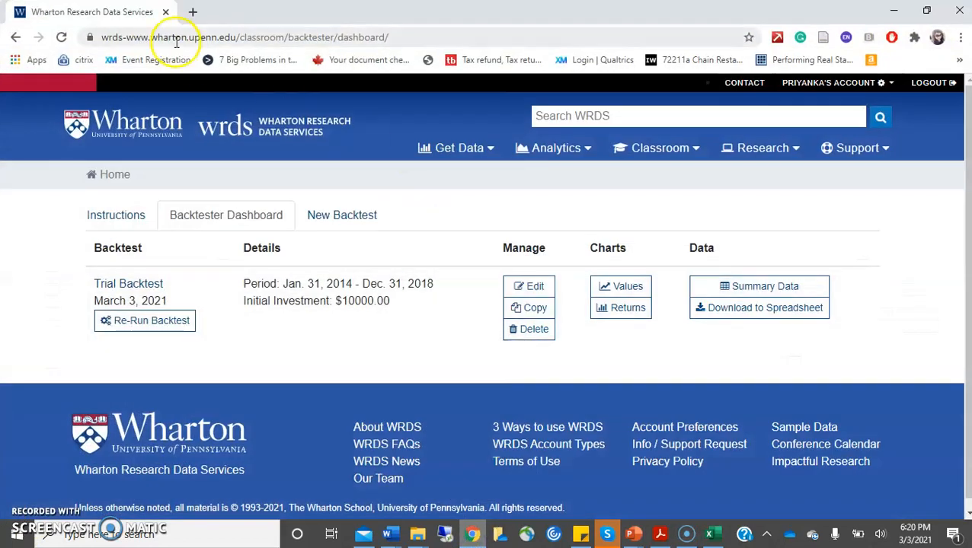